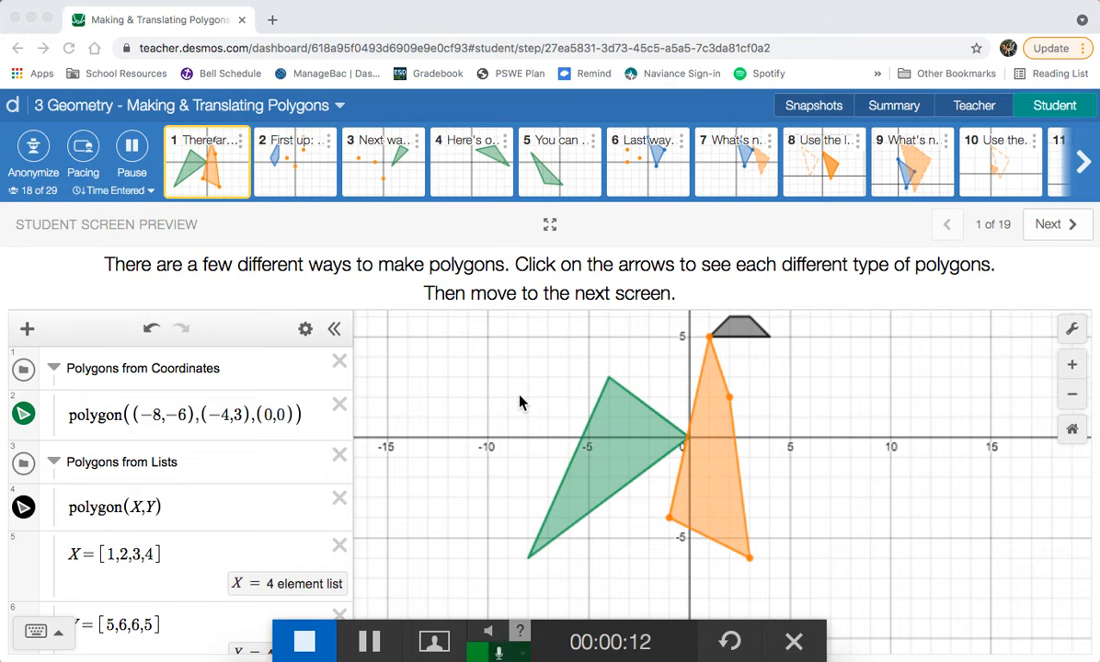
# - Collapse all three polygon folders and hide the graphs of the Polygons from Lists and Polygons from Tables folders
pyautogui.click(54, 368)
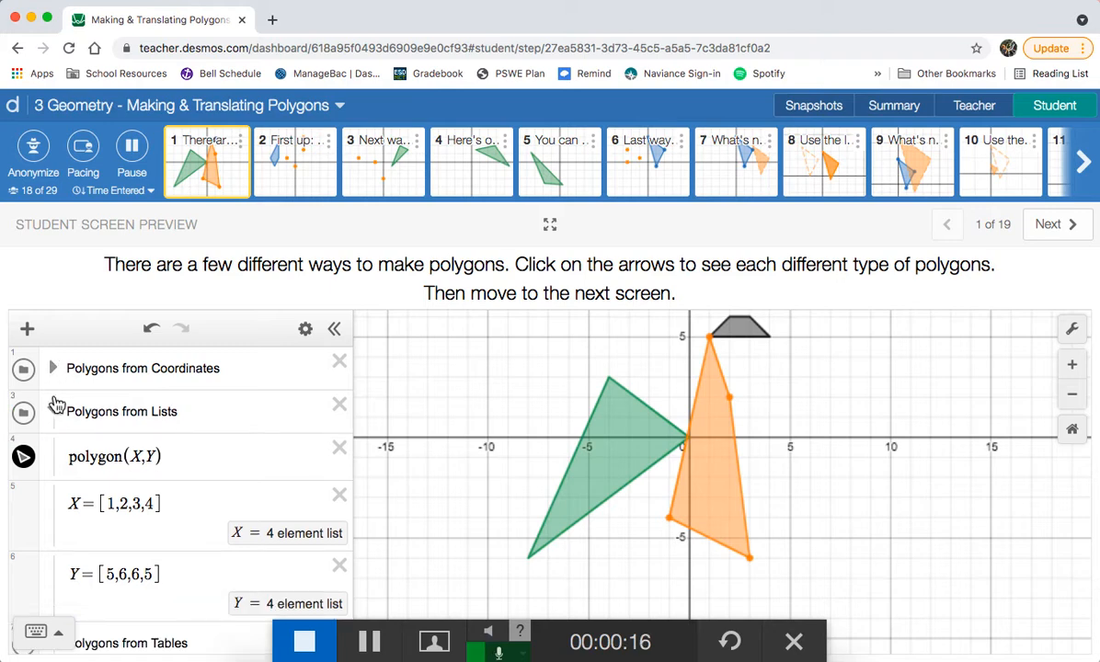
pyautogui.click(59, 427)
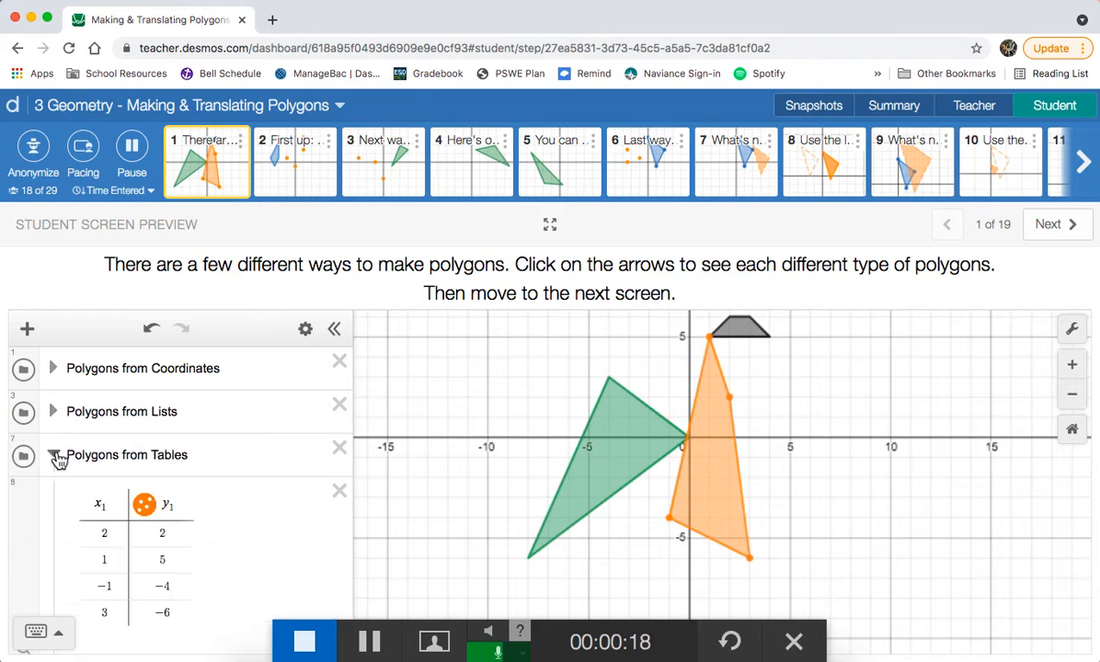
pyautogui.click(57, 436)
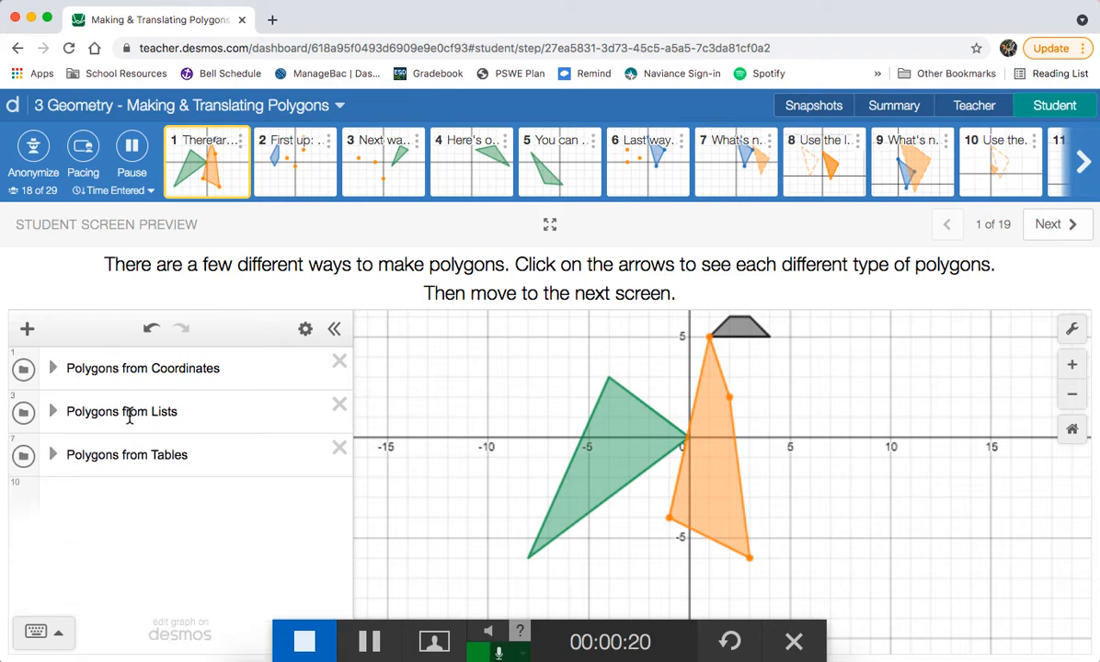
pyautogui.click(23, 412)
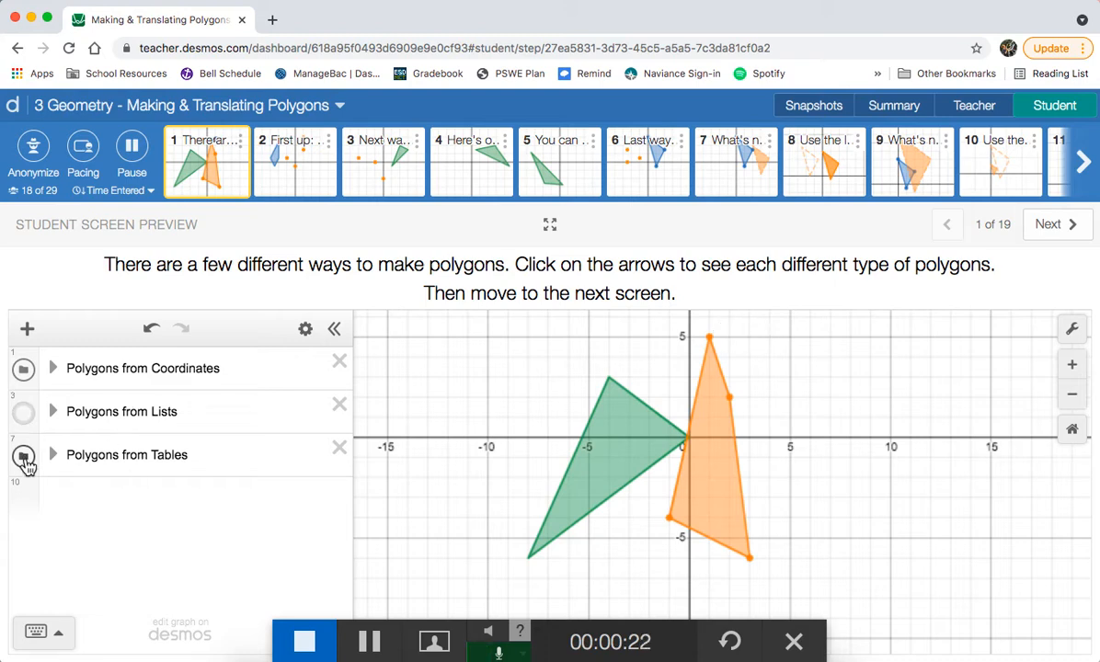
pyautogui.click(24, 457)
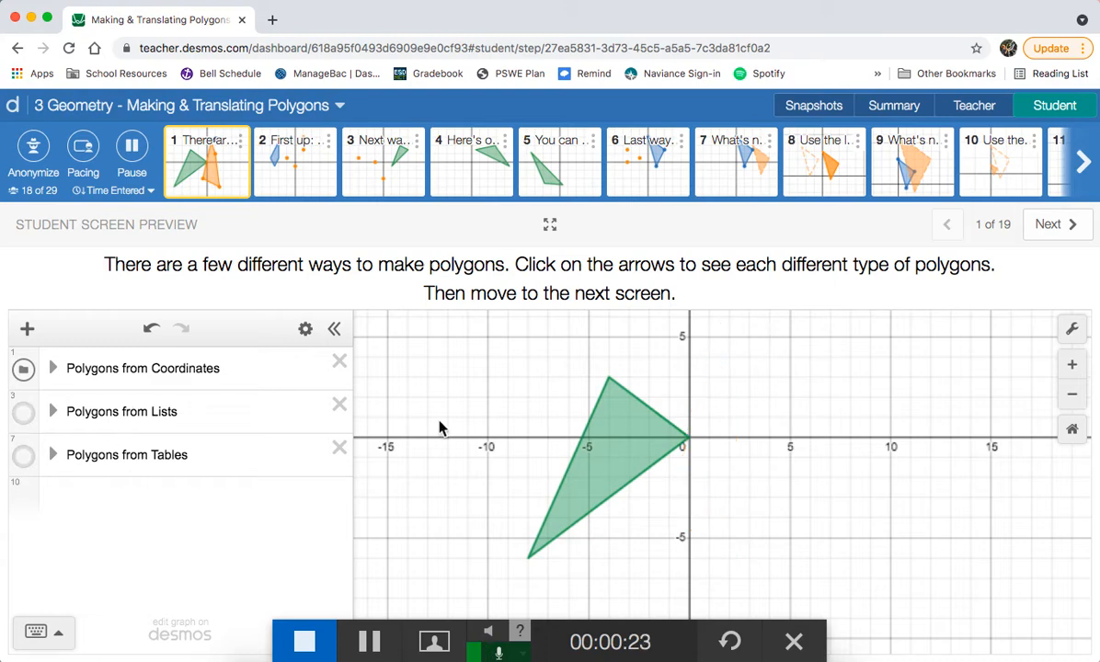
# - Review the vertex coordinates in the Polygons from Coordinates folder, and leave that folder collapsed with its graph hidden
pyautogui.click(53, 368)
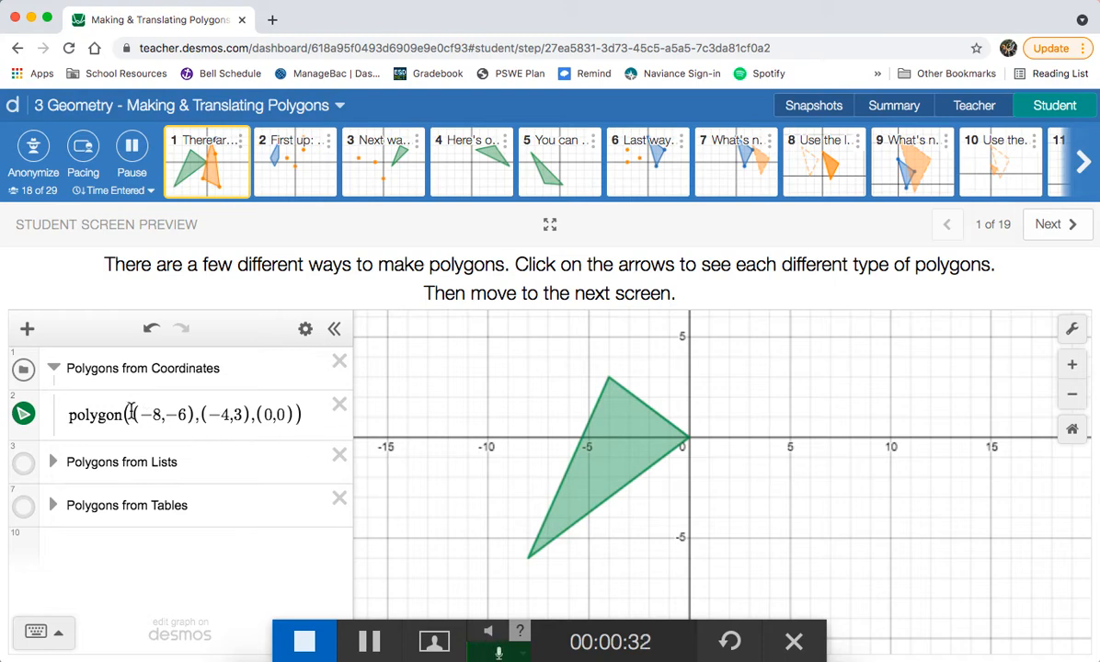
pyautogui.moveTo(132, 414); pyautogui.dragTo(293, 414)
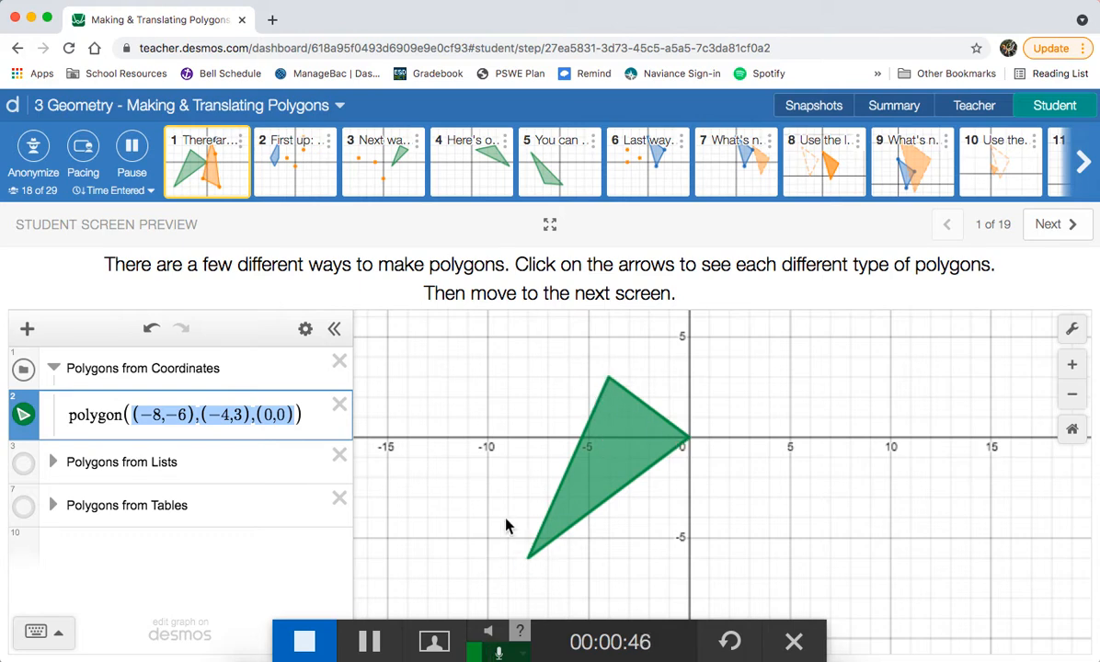
pyautogui.click(53, 370)
pyautogui.click(24, 368)
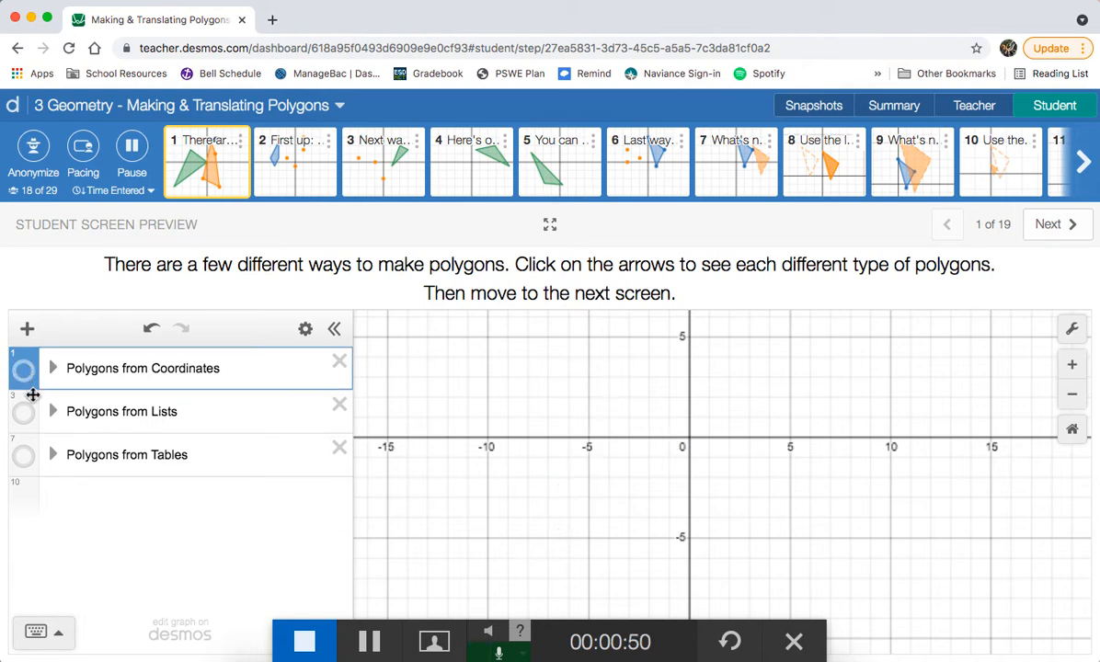
# - Expand the Polygons from Lists folder and show its polygon on the graph
pyautogui.click(53, 413)
pyautogui.click(25, 413)
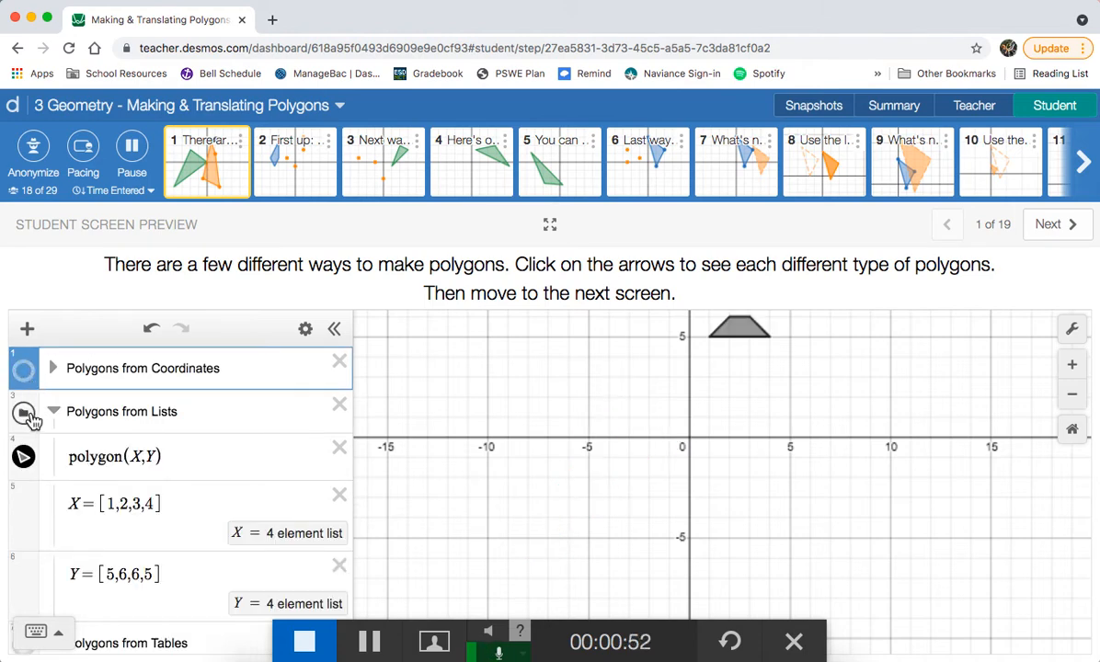
pyautogui.scroll(5, 743, 340)
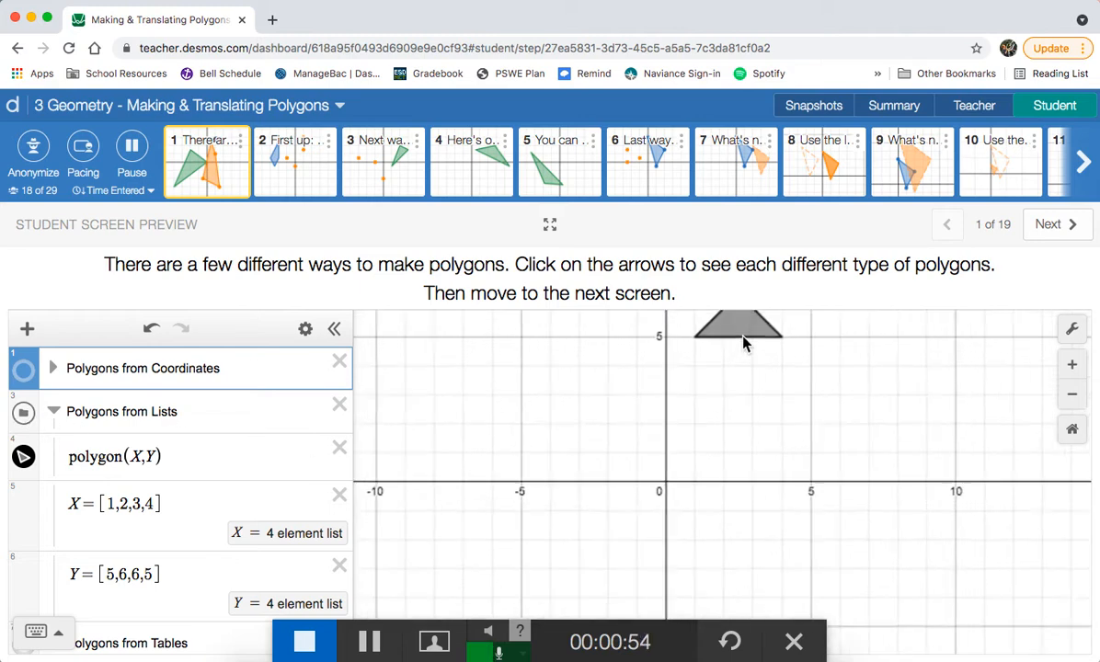
pyautogui.moveTo(743, 343); pyautogui.dragTo(744, 407)
pyautogui.scroll(-3, 744, 408)
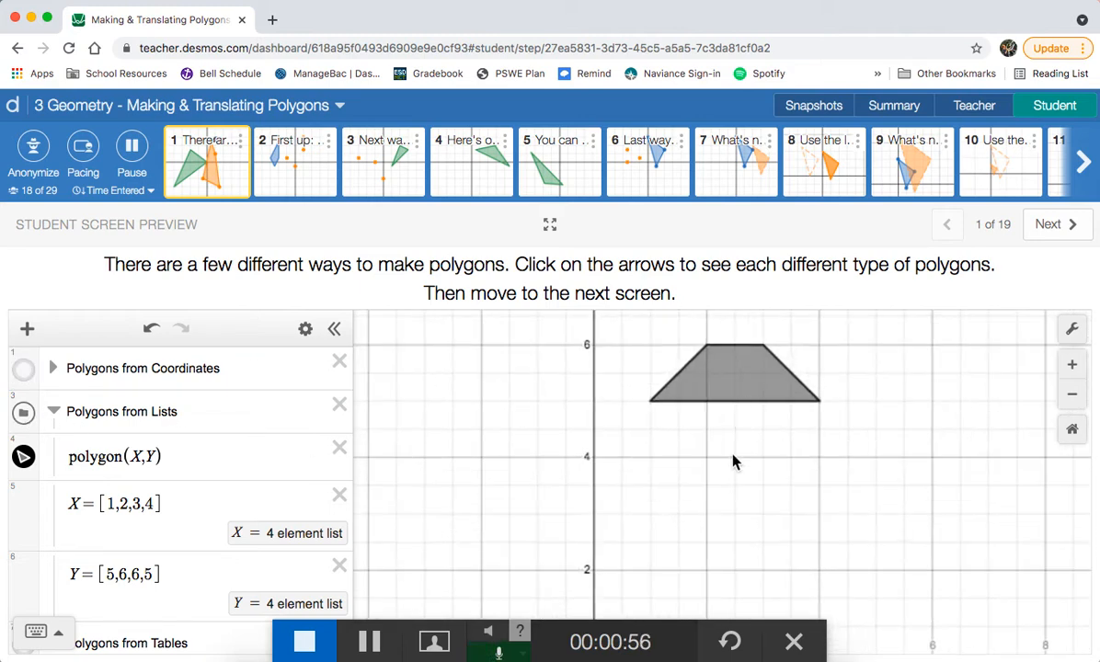
pyautogui.moveTo(731, 458); pyautogui.dragTo(734, 425)
pyautogui.click(794, 641)
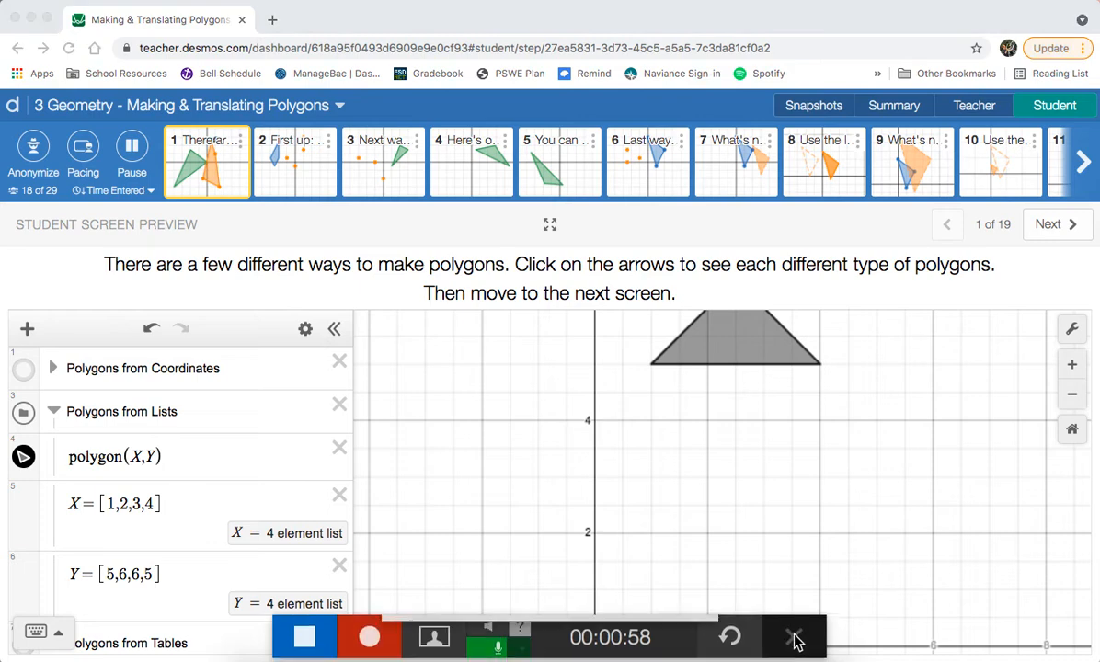
pyautogui.click(715, 443)
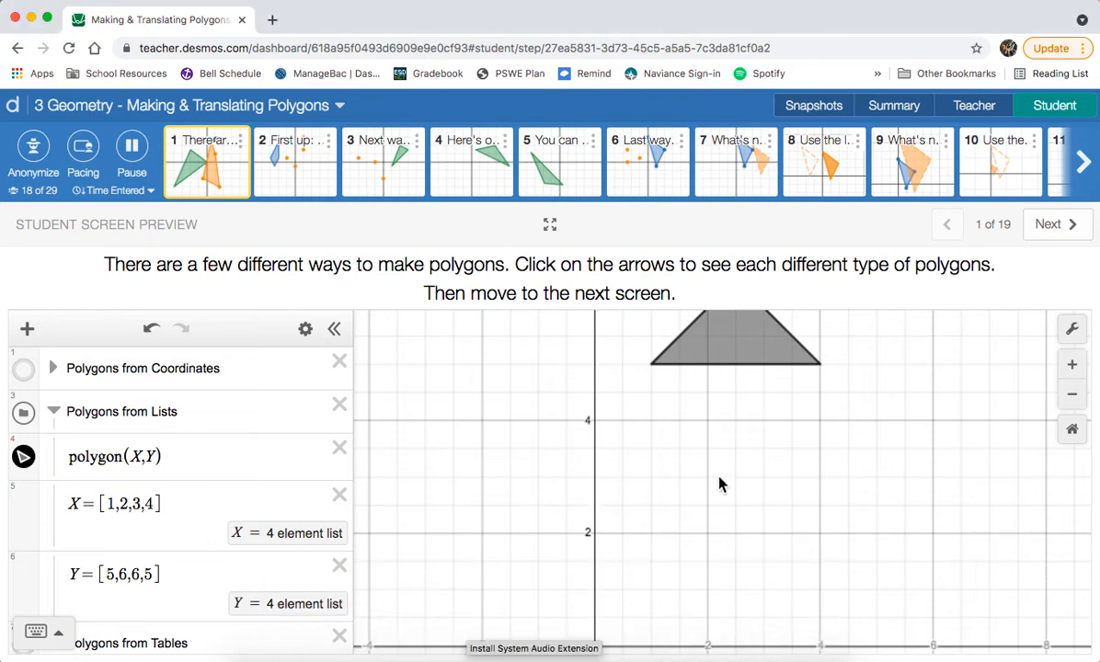
pyautogui.moveTo(720, 485); pyautogui.dragTo(724, 520)
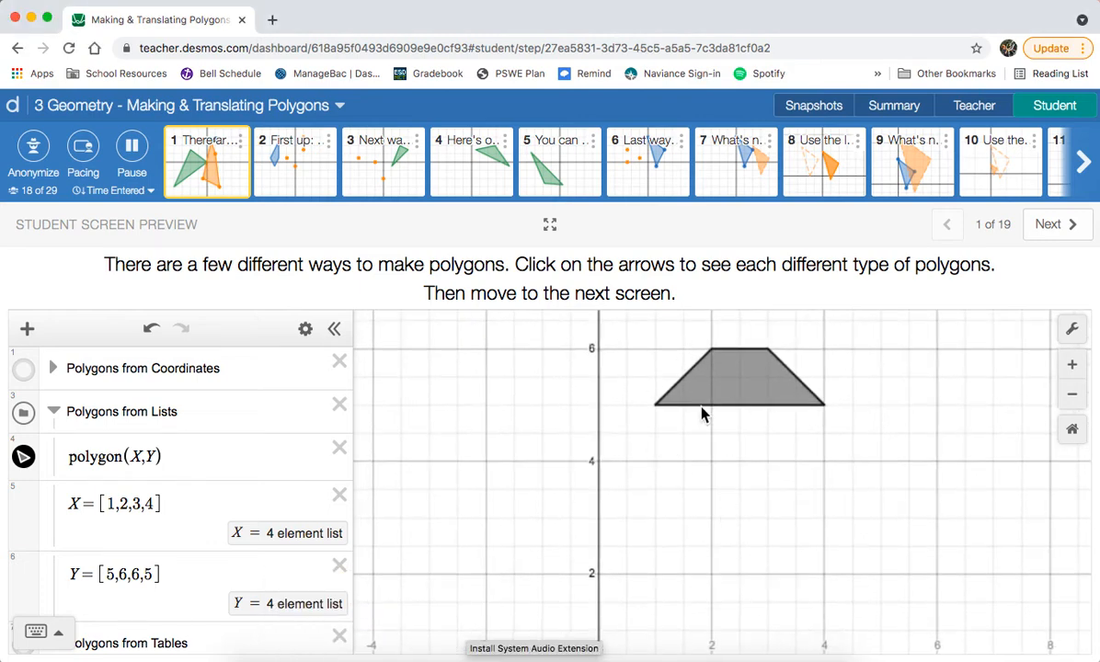
pyautogui.scroll(-2, 126, 456)
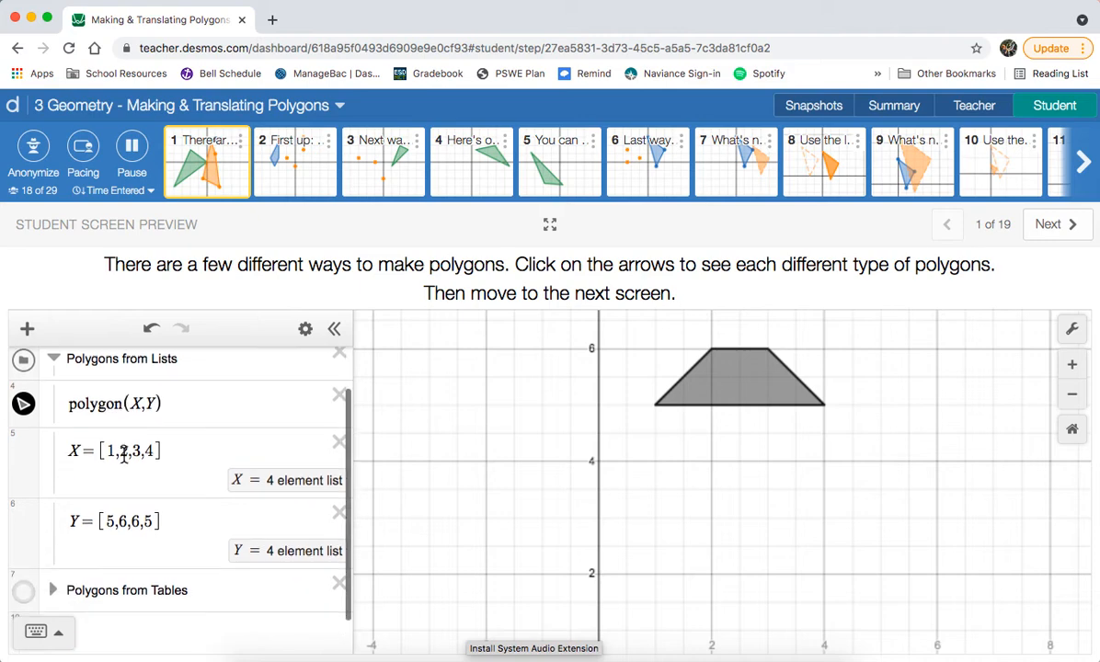
# - Examine the X list and how its first and second values pair with those in the Y list as vertices
pyautogui.moveTo(104, 450); pyautogui.dragTo(147, 452)
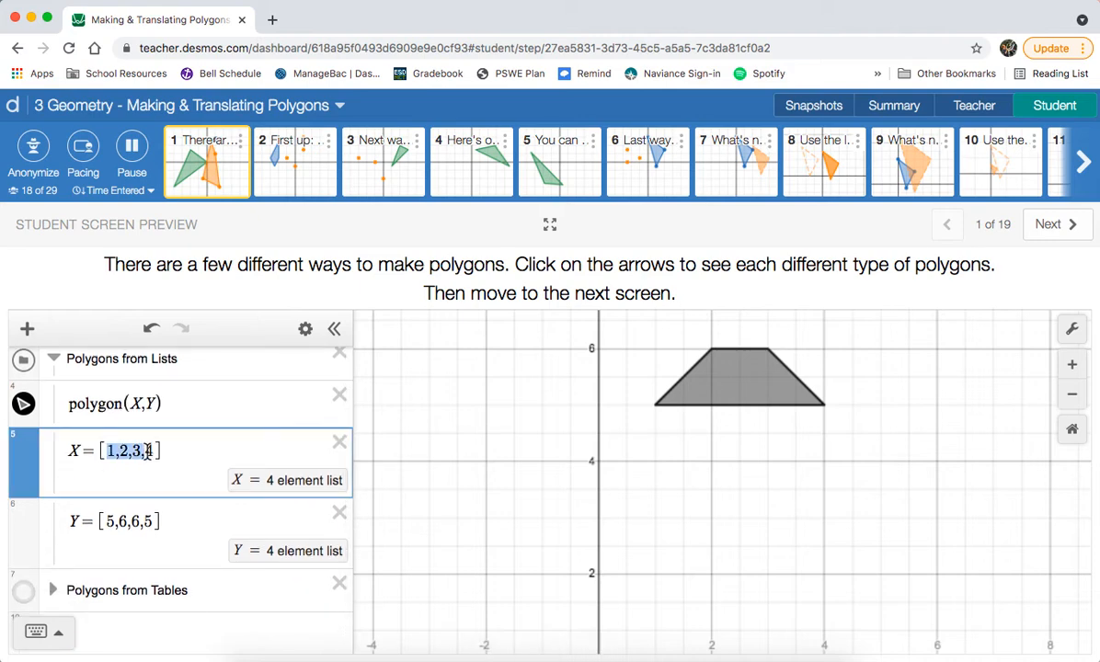
pyautogui.scroll(-3, 717, 559)
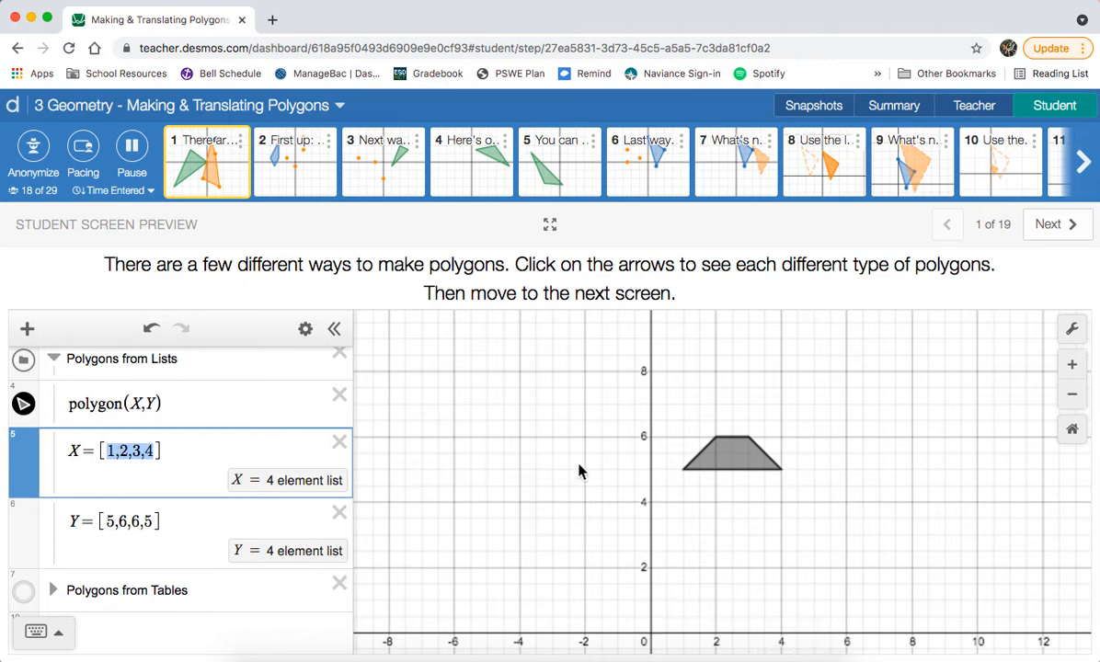
pyautogui.click(685, 469)
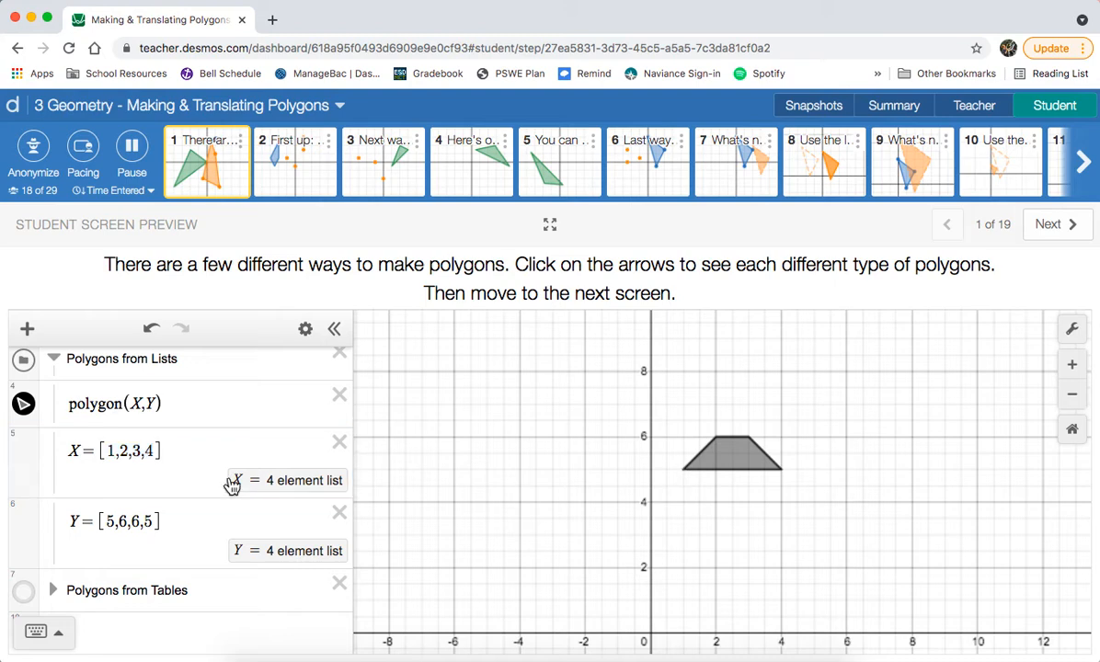
pyautogui.doubleClick(108, 448)
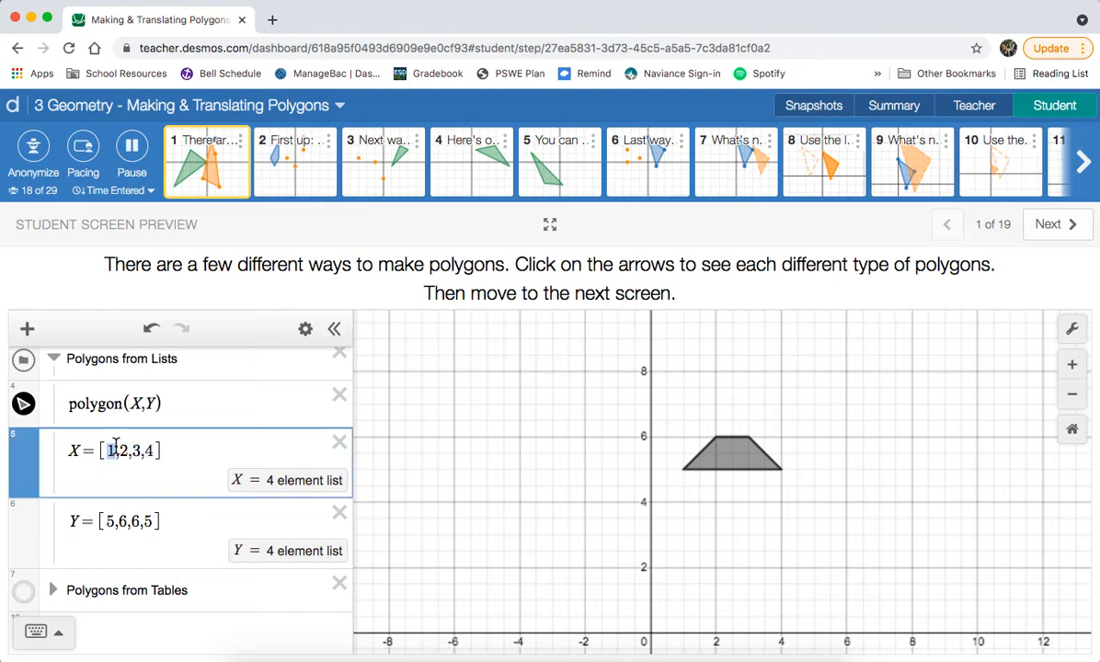
pyautogui.doubleClick(110, 521)
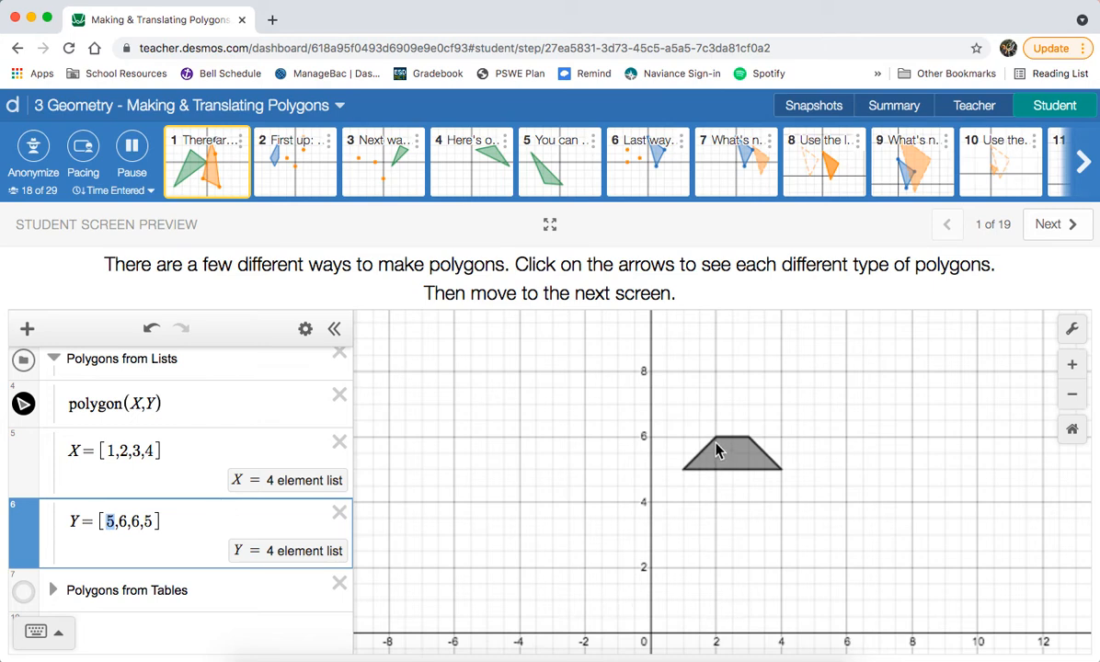
pyautogui.doubleClick(122, 450)
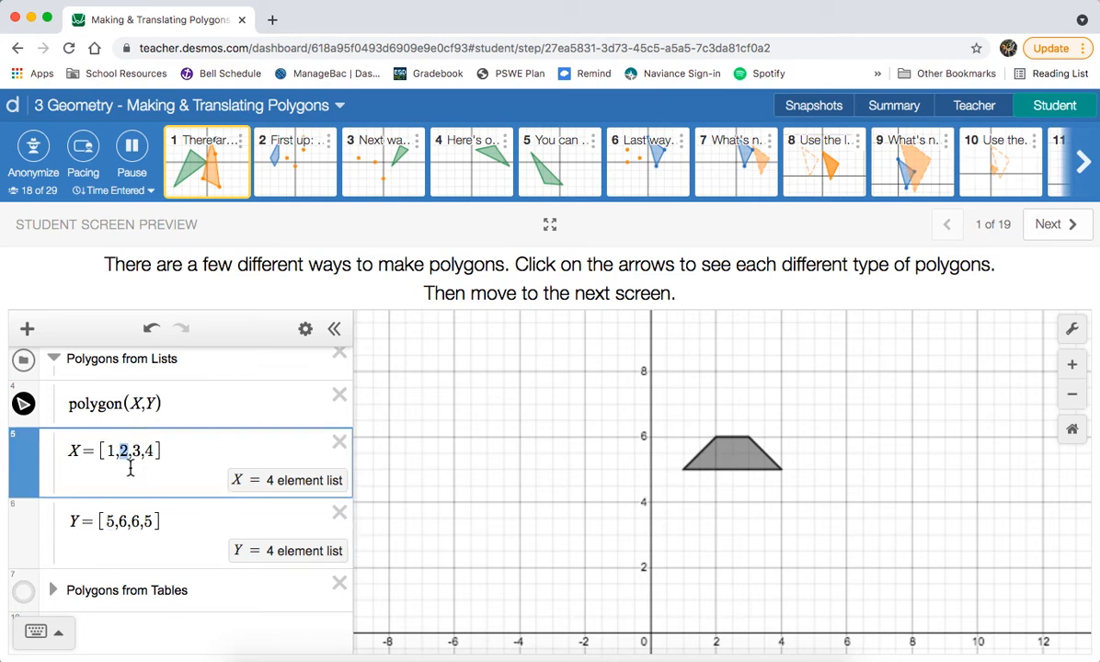
pyautogui.doubleClick(122, 521)
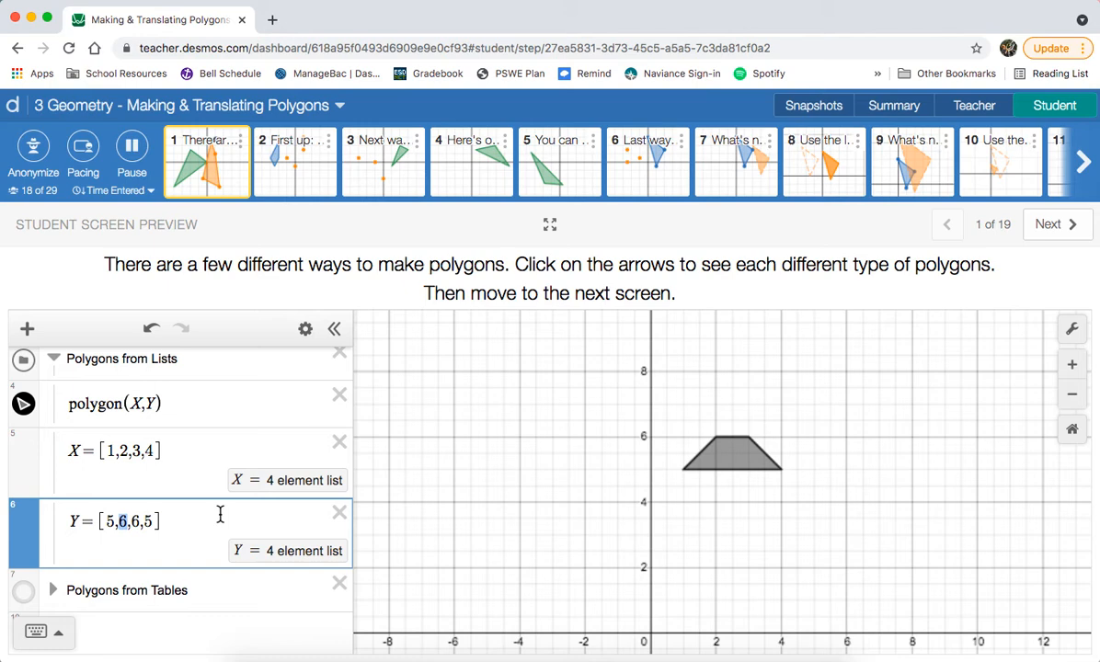
# - Set the last value in the Y list to 10 to move the polygon's fourth vertex
pyautogui.moveTo(145, 520); pyautogui.dragTo(159, 519)
pyautogui.click(150, 519)
pyautogui.press('BackSpace')
pyautogui.write('10')
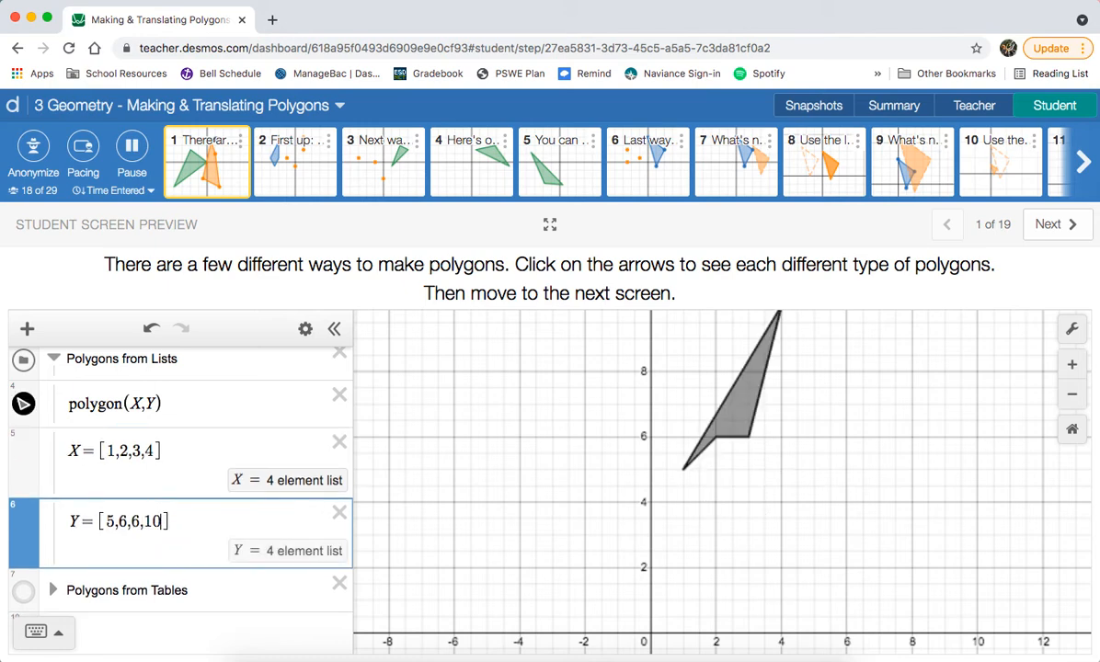
pyautogui.moveTo(715, 484); pyautogui.dragTo(715, 515)
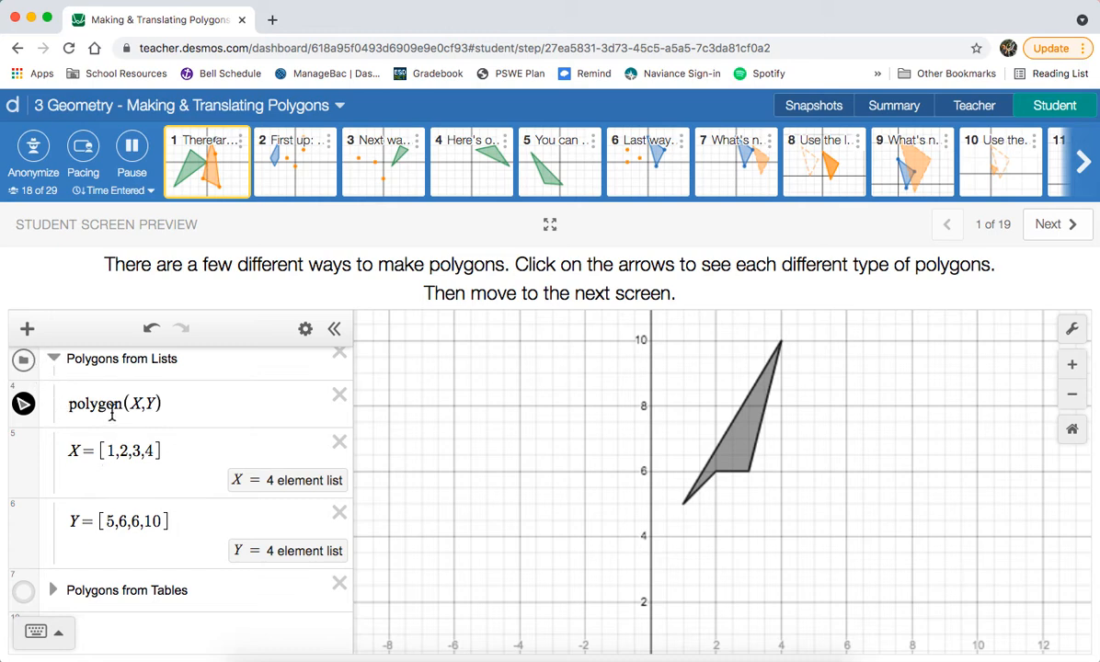
# - Rename the X list to B and the Y list to R
pyautogui.moveTo(70, 450); pyautogui.dragTo(86, 467)
pyautogui.moveTo(73, 521); pyautogui.dragTo(66, 524)
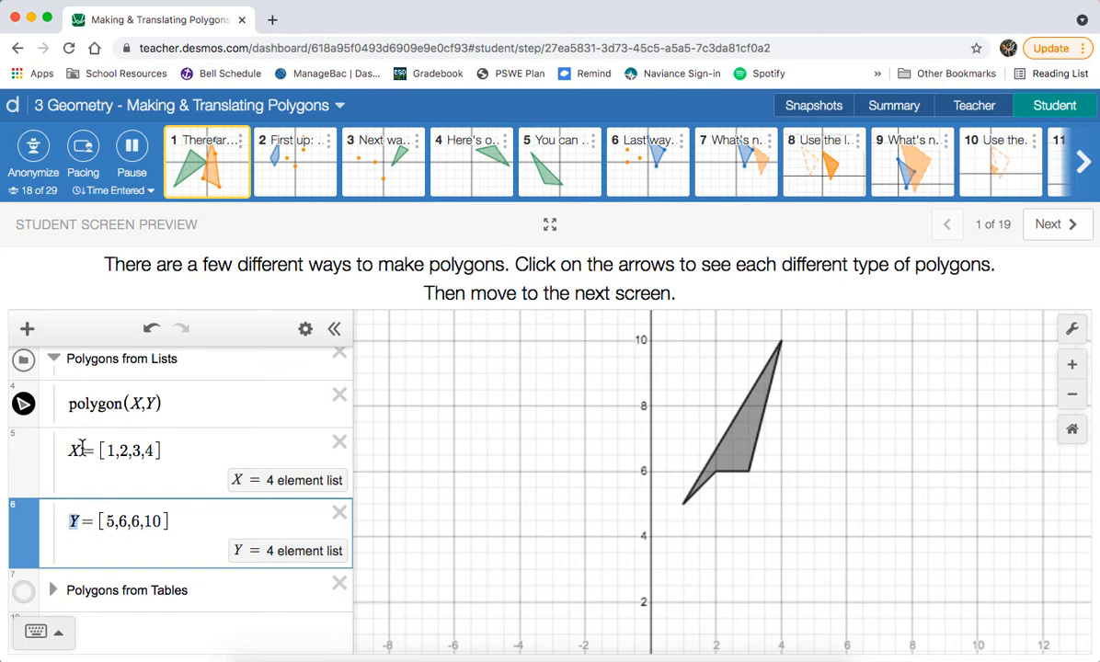
pyautogui.moveTo(80, 444); pyautogui.dragTo(67, 445)
pyautogui.write('B')
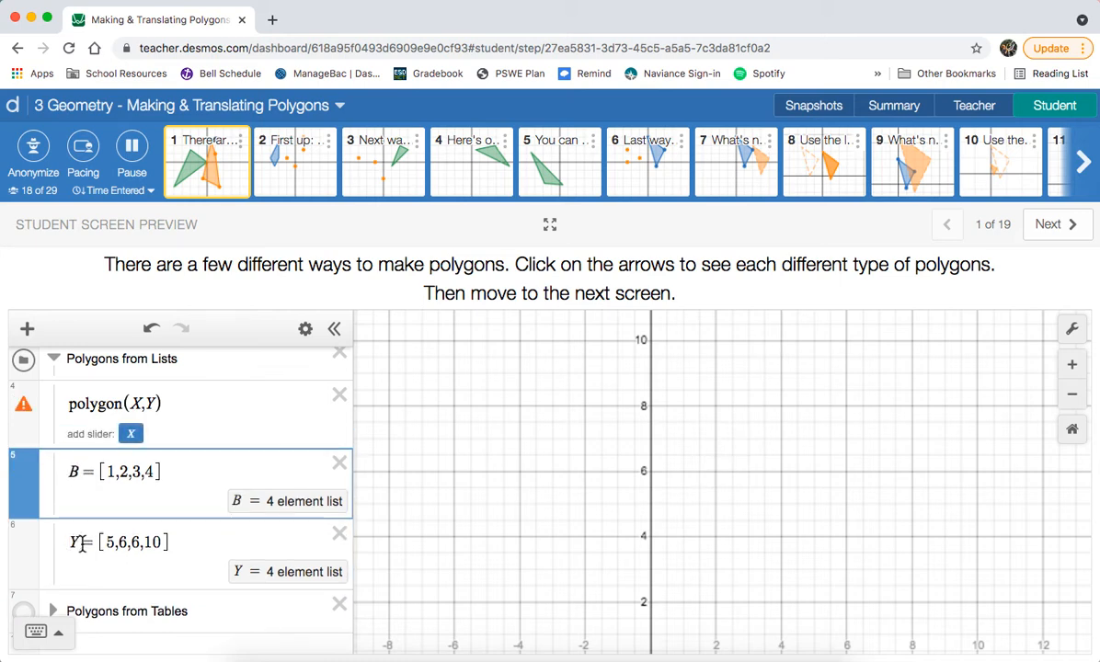
pyautogui.moveTo(73, 536); pyautogui.dragTo(71, 542)
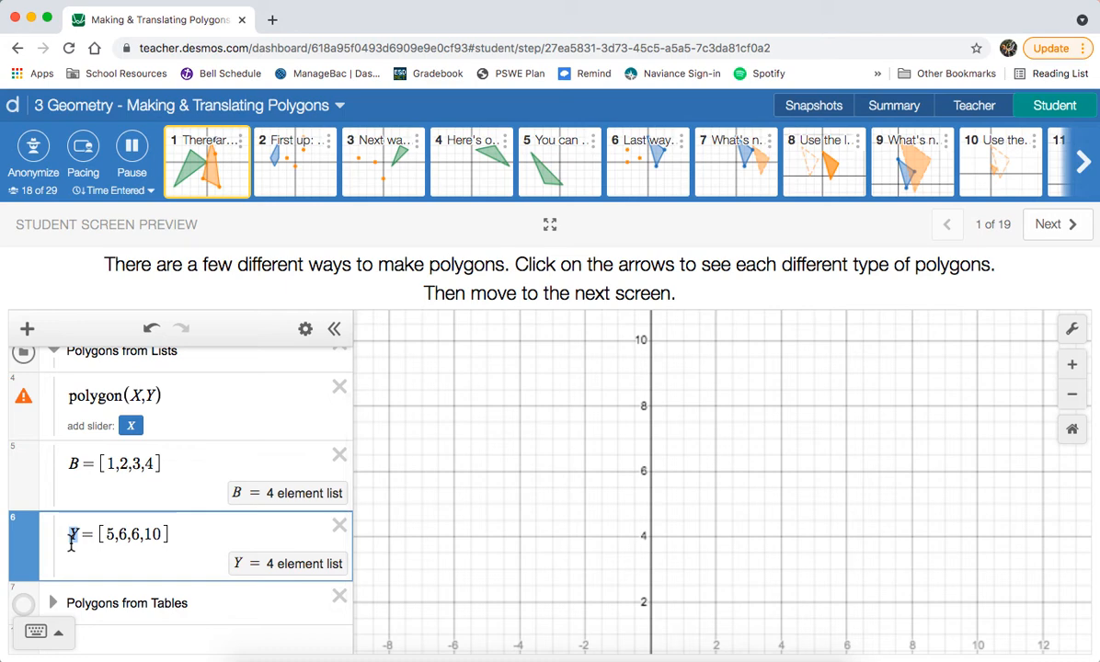
pyautogui.write('R')
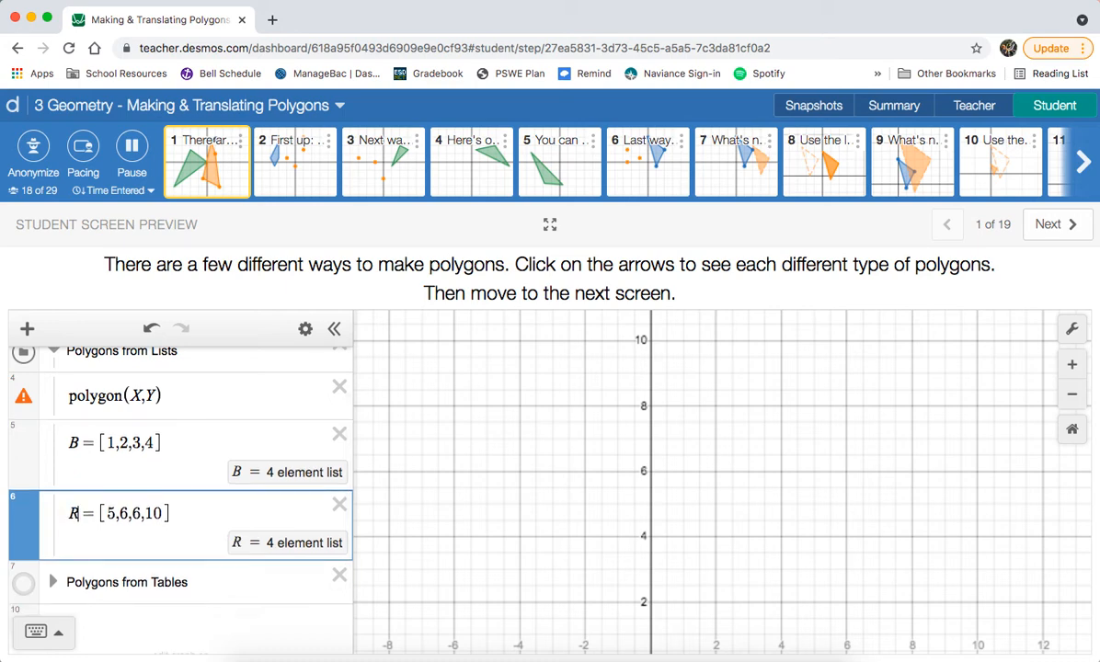
# - Update the list-based polygon expression to polygon(B,R)
pyautogui.click(143, 394)
pyautogui.scroll(1, 145, 393)
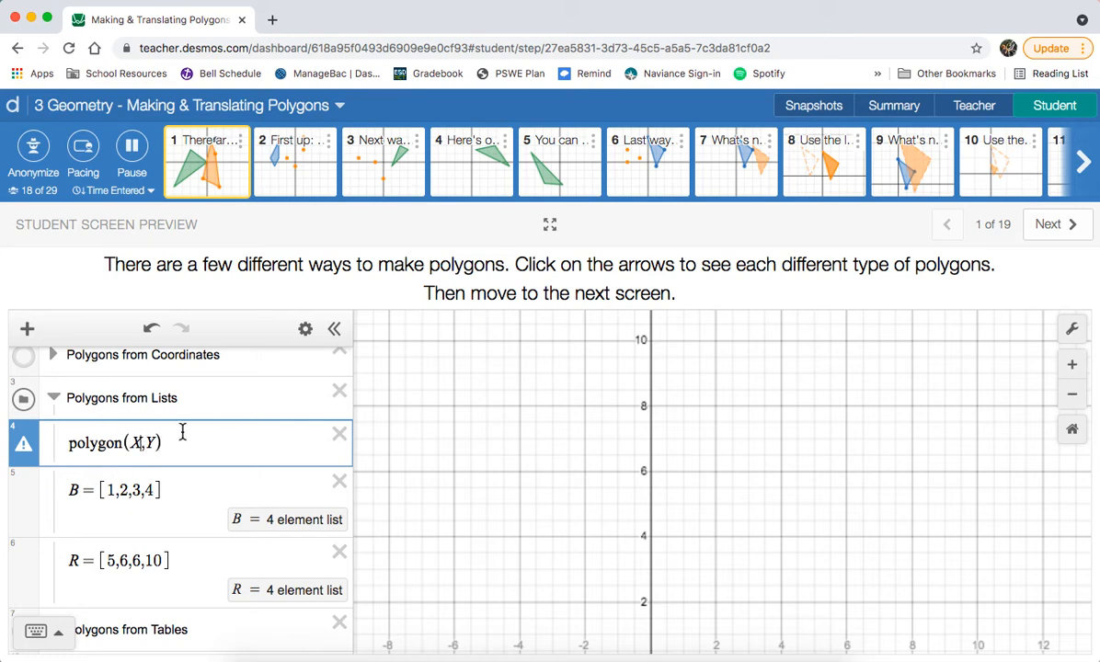
pyautogui.press('BackSpace')
pyautogui.write('B')
pyautogui.press('Right')
pyautogui.press('Delete')
pyautogui.write('R')
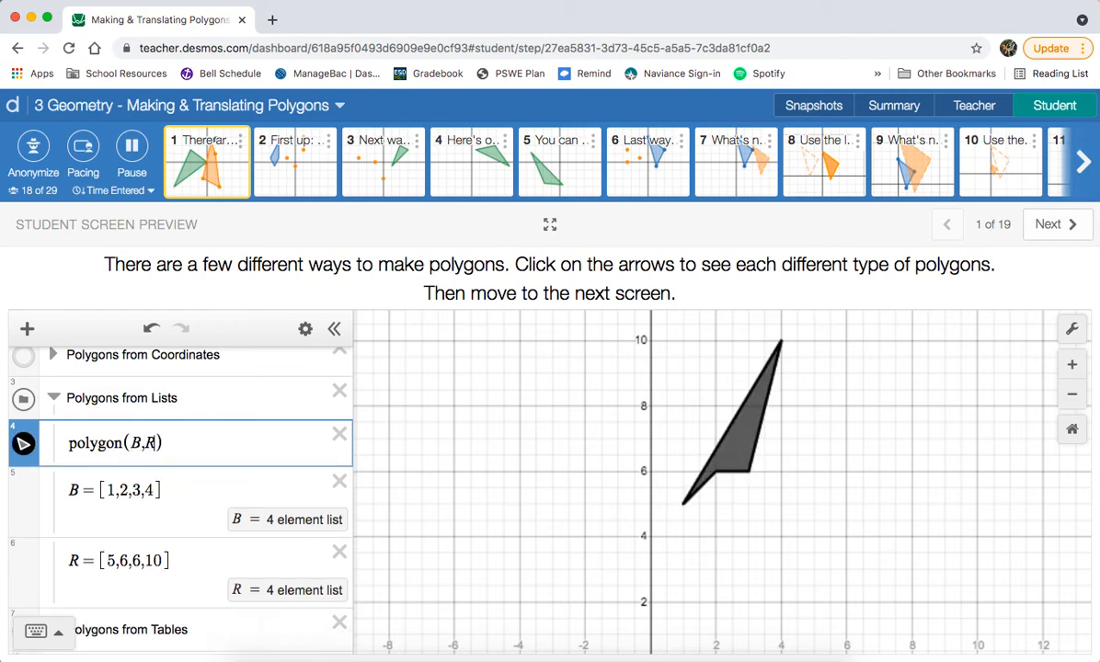
# - Collapse and hide the Polygons from Lists folder, and expand and show the Polygons from Tables folder
pyautogui.click(51, 397)
pyautogui.click(21, 412)
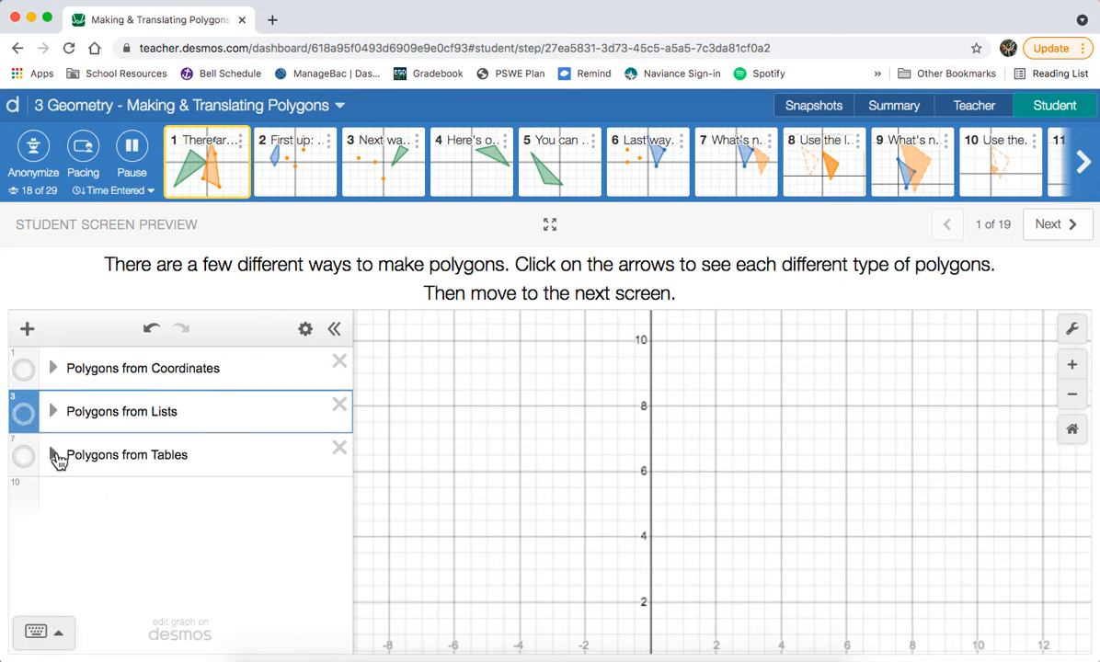
pyautogui.click(53, 454)
pyautogui.click(24, 457)
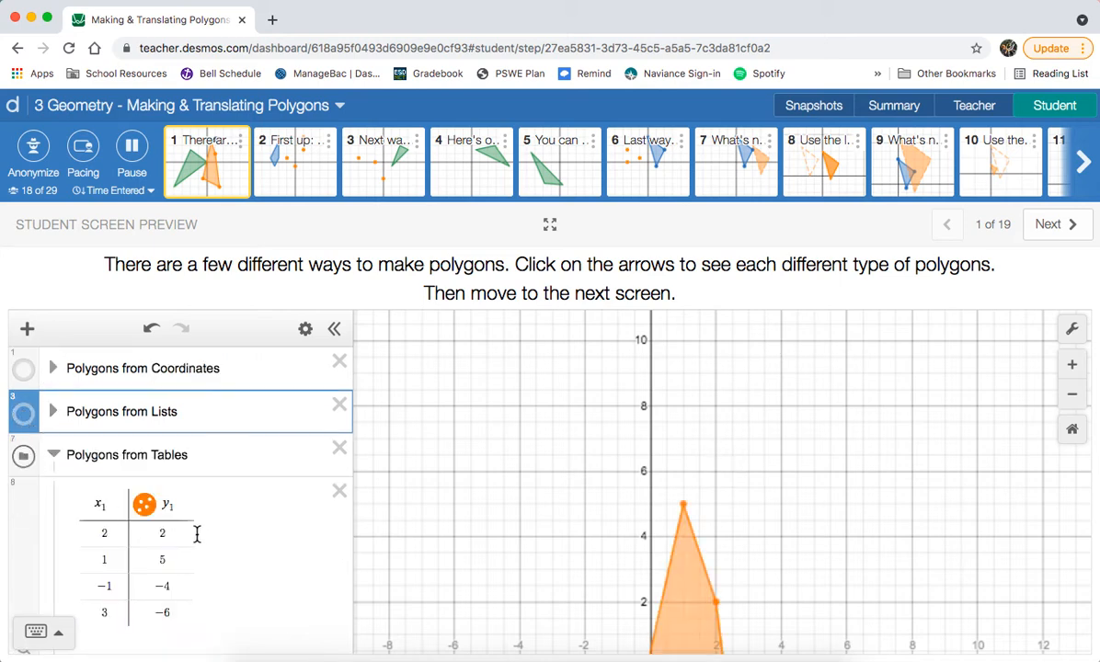
pyautogui.scroll(-2, 196, 534)
pyautogui.moveTo(542, 586); pyautogui.dragTo(555, 412)
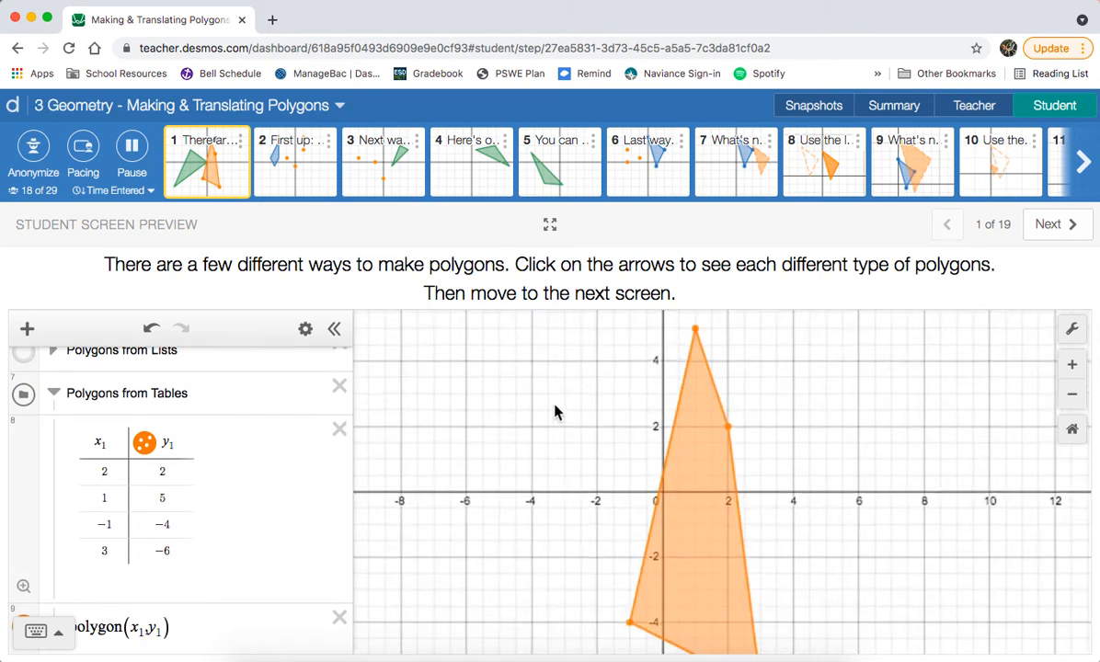
pyautogui.scroll(-2, 554, 412)
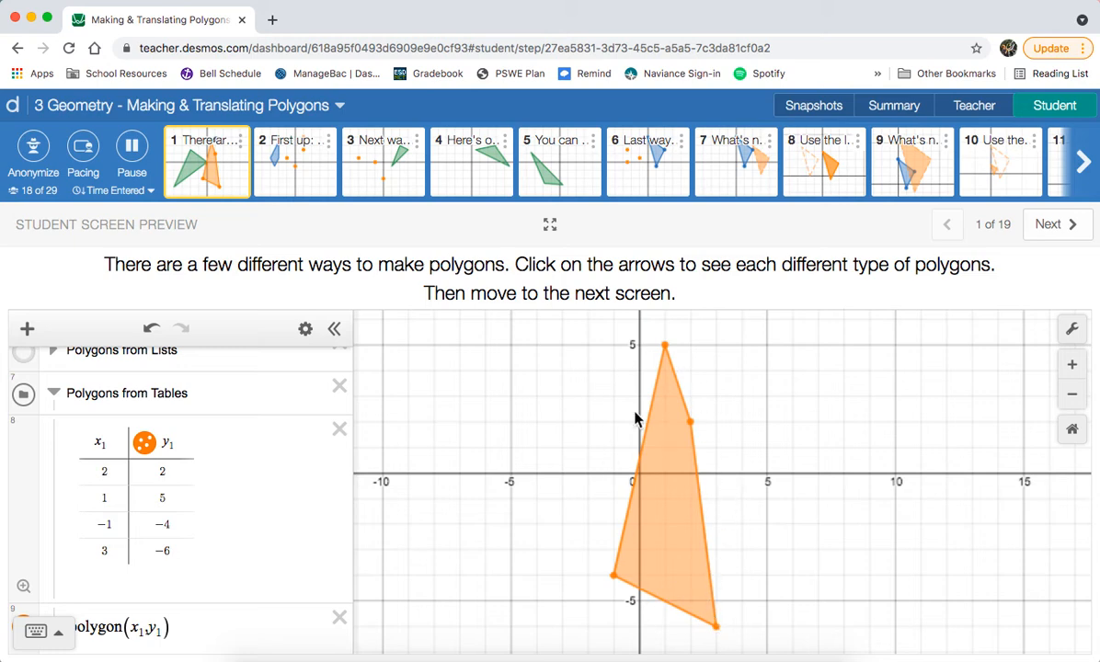
# - Toggle the visibility of the table's plotted points off and on
pyautogui.click(145, 444)
pyautogui.click(145, 444)
pyautogui.click(146, 444)
pyautogui.click(147, 445)
pyautogui.click(147, 445)
pyautogui.click(147, 445)
pyautogui.scroll(-1, 54, 522)
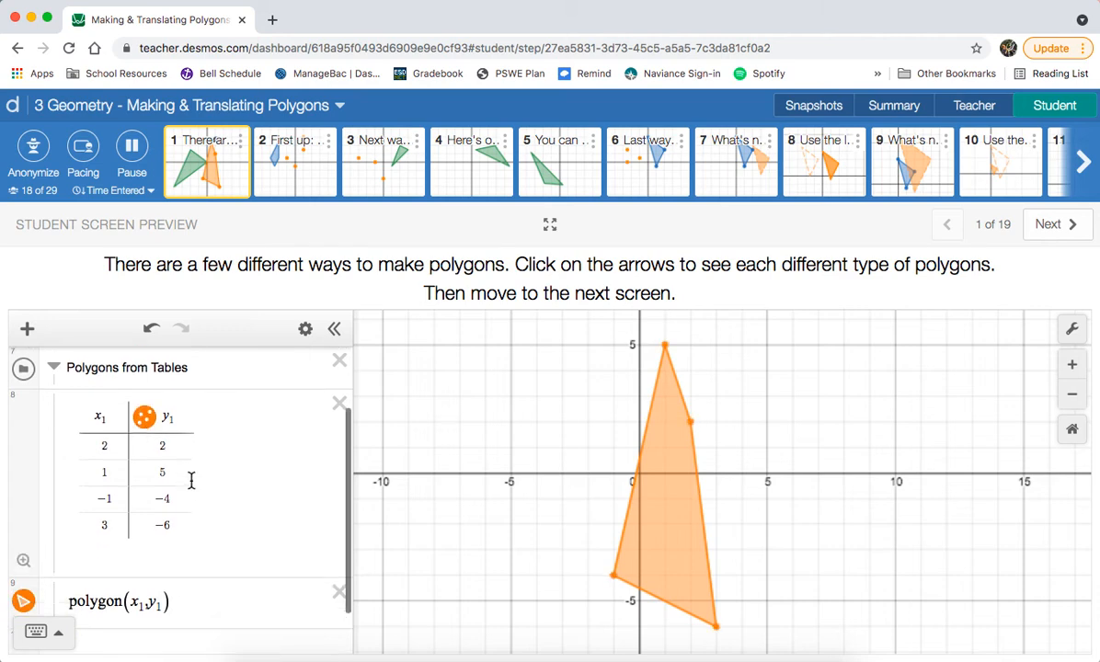
# - Toggle the visibility of the table-based polygon off and on twice
pyautogui.click(21, 576)
pyautogui.click(21, 577)
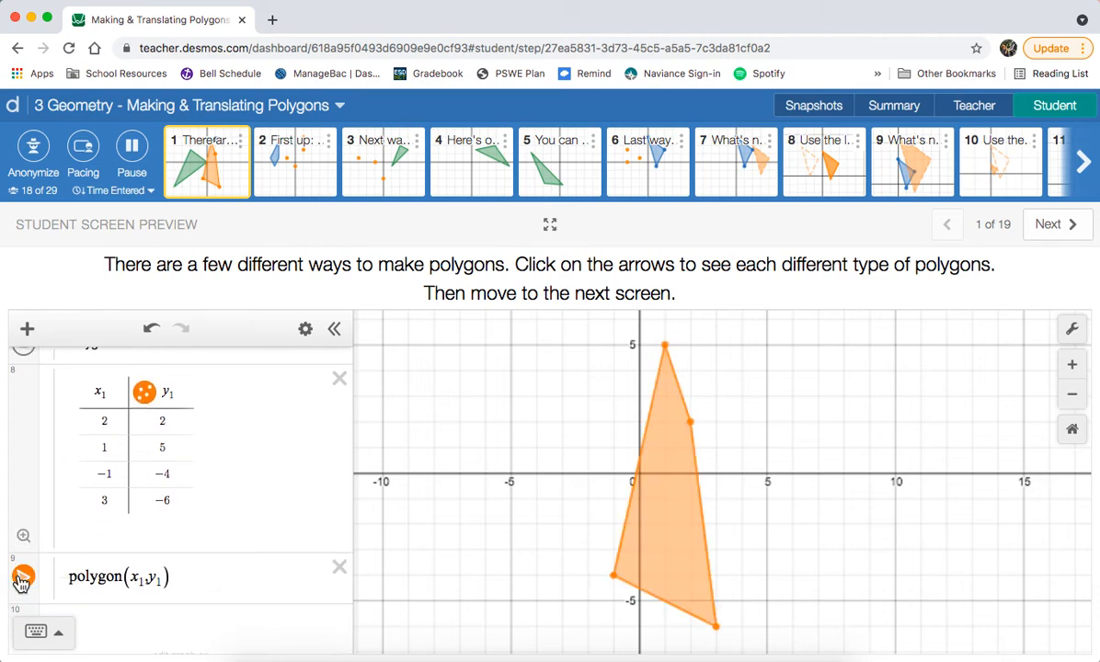
pyautogui.click(20, 577)
pyautogui.click(21, 577)
# - Compare the x₁ and y₁ arguments in the table-based polygon expression with the table's column headings
pyautogui.doubleClick(130, 577)
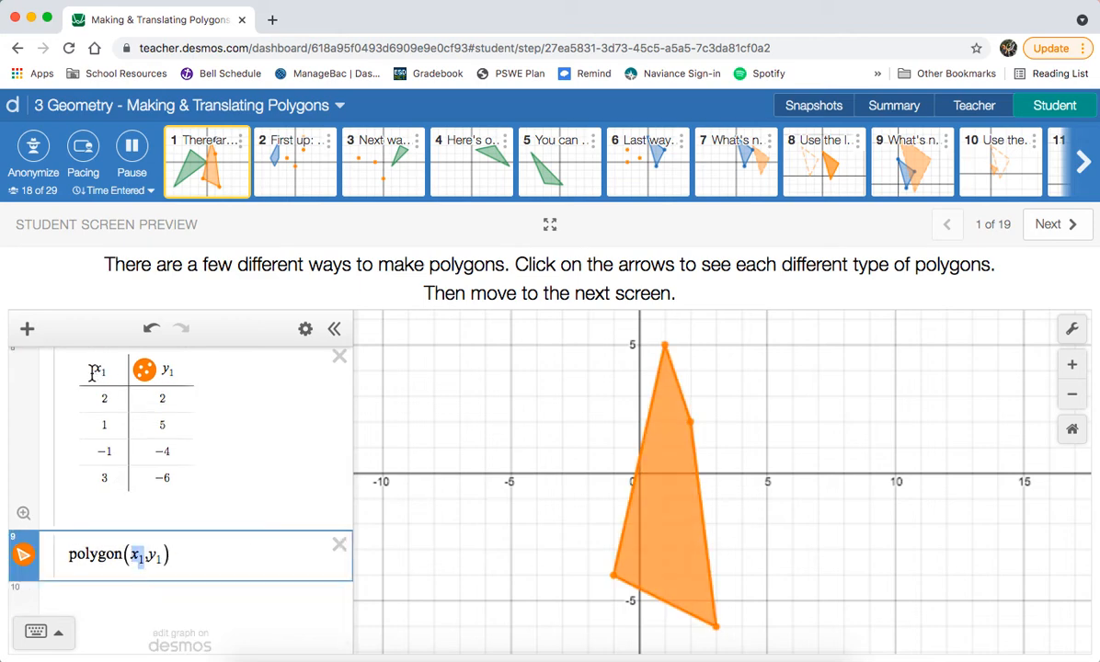
pyautogui.click(94, 370)
pyautogui.doubleClick(149, 596)
pyautogui.click(166, 369)
# - Rename the table's x₁ column to w and its y₁ column to v
pyautogui.click(95, 413)
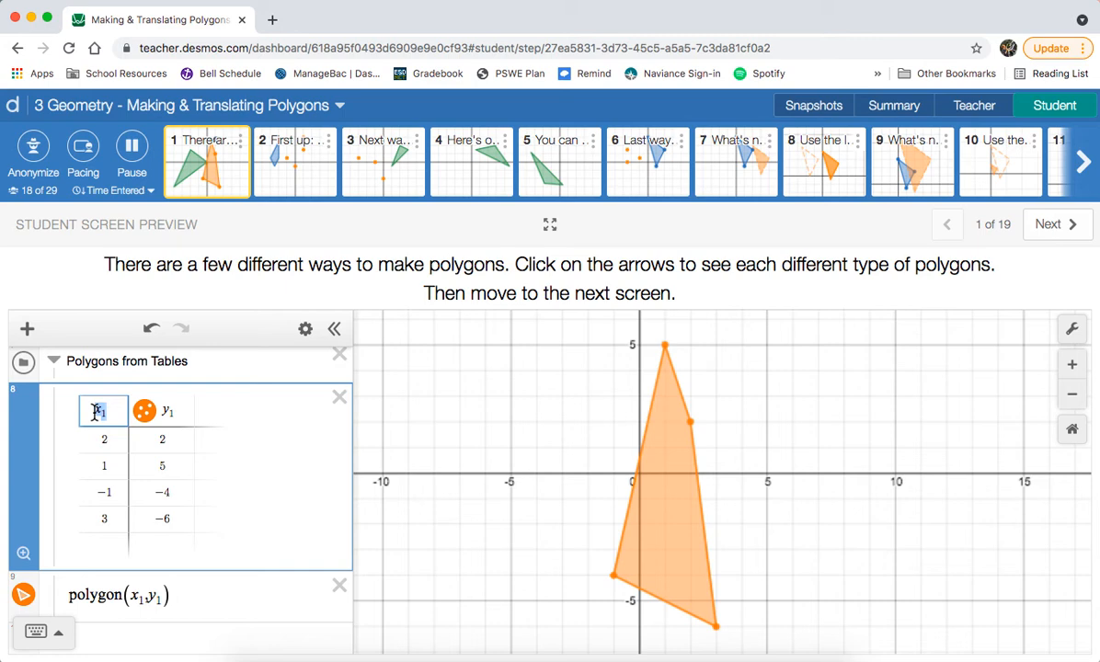
pyautogui.write('w')
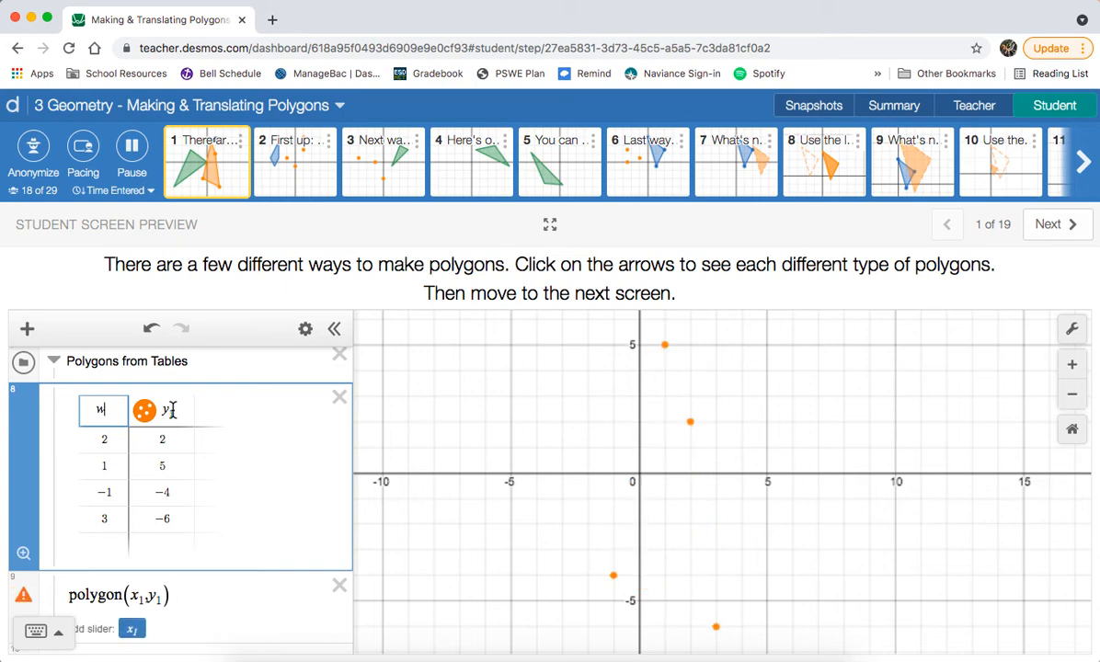
pyautogui.click(170, 410)
pyautogui.press('BackSpace')
pyautogui.press('BackSpace')
pyautogui.write('v')
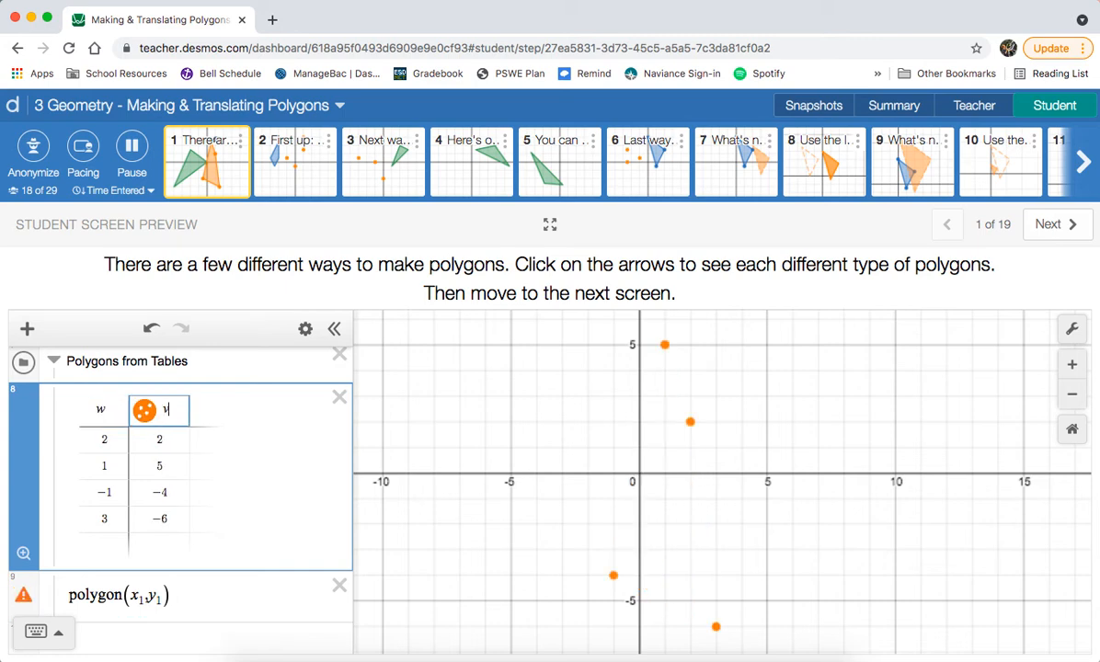
# - Check the error on the table-based polygon expression and update the expression to polygon(w,v)
pyautogui.click(140, 596)
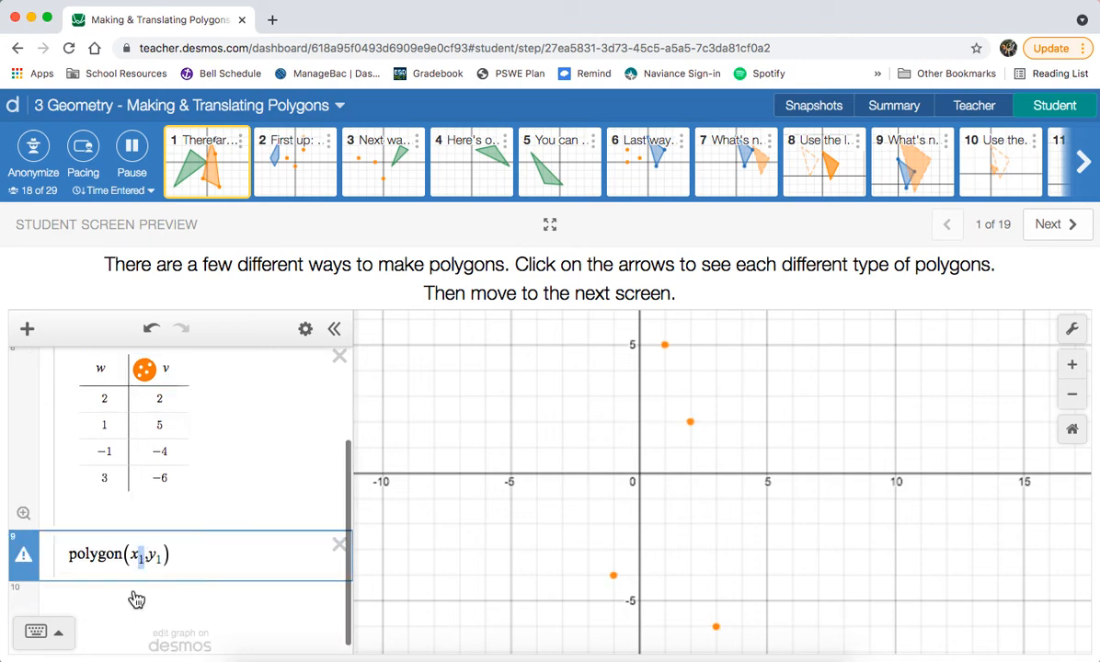
pyautogui.click(195, 559)
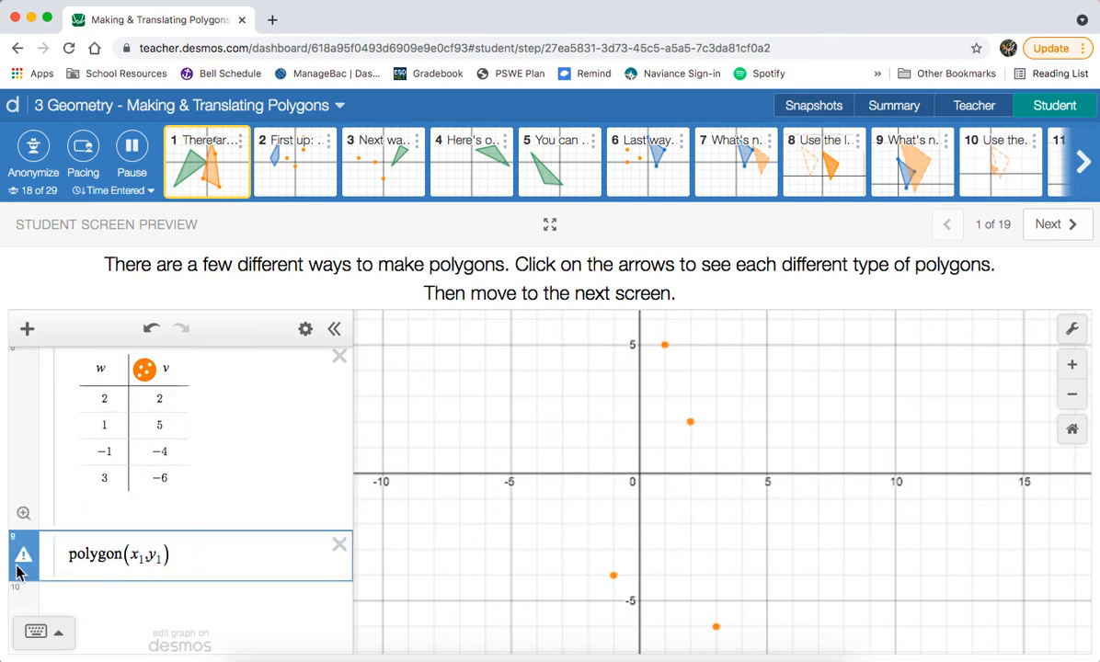
pyautogui.moveTo(22, 555)
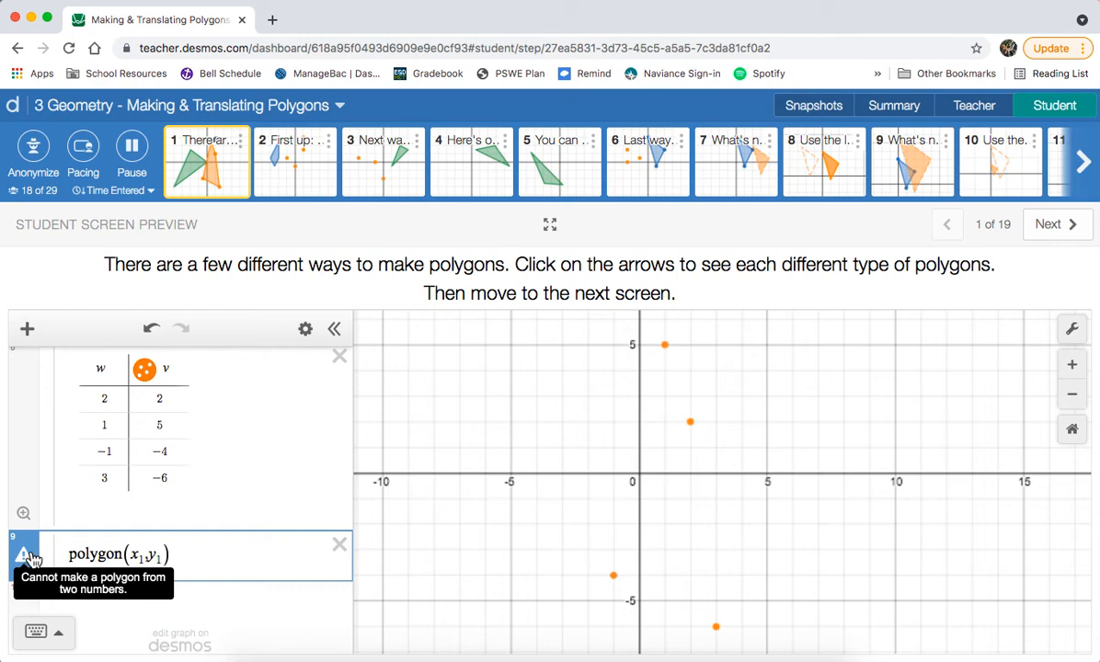
pyautogui.click(139, 555)
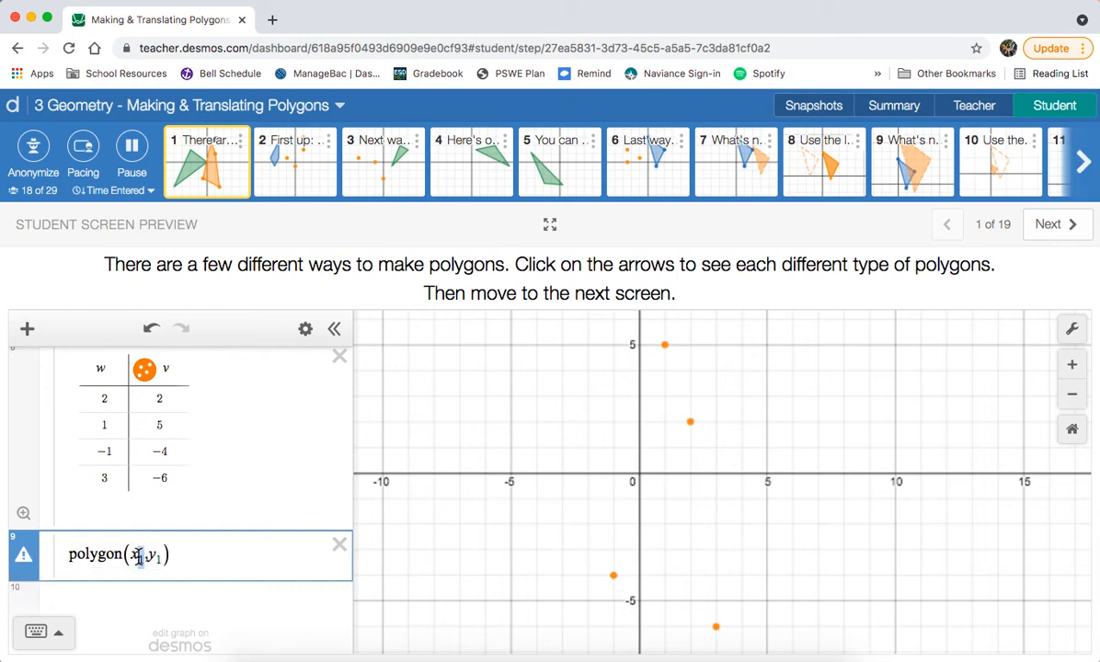
pyautogui.moveTo(134, 554); pyautogui.dragTo(128, 555)
pyautogui.write('w')
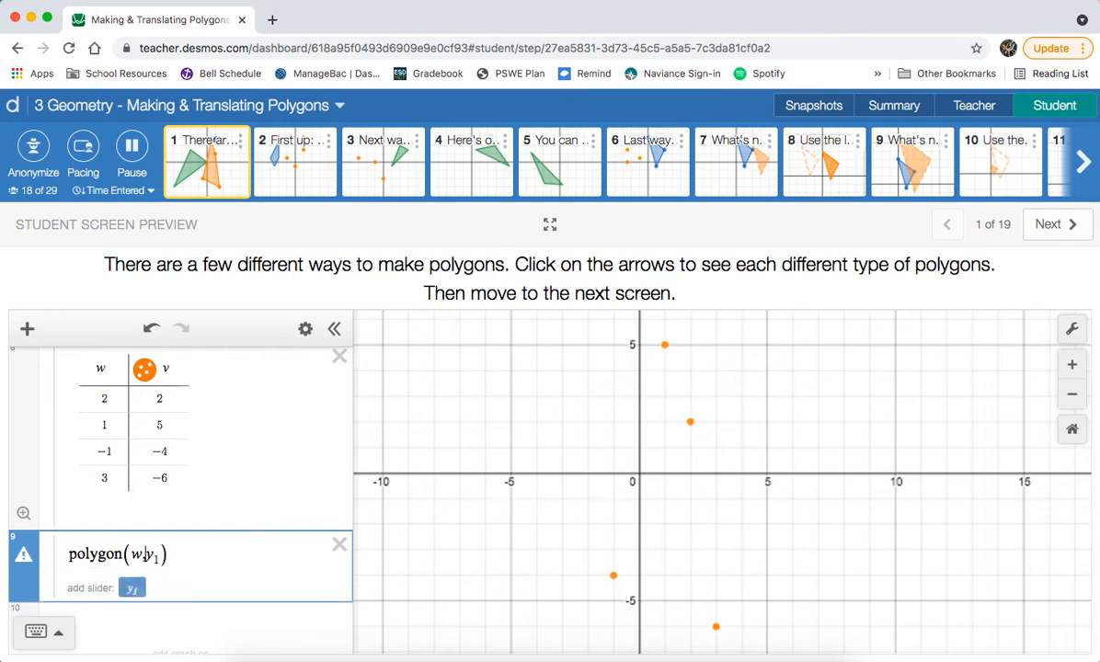
pyautogui.press('Right')
pyautogui.press('Right')
pyautogui.press('Right')
pyautogui.press('Right')
pyautogui.press('BackSpace')
pyautogui.press('BackSpace')
pyautogui.press('BackSpace')
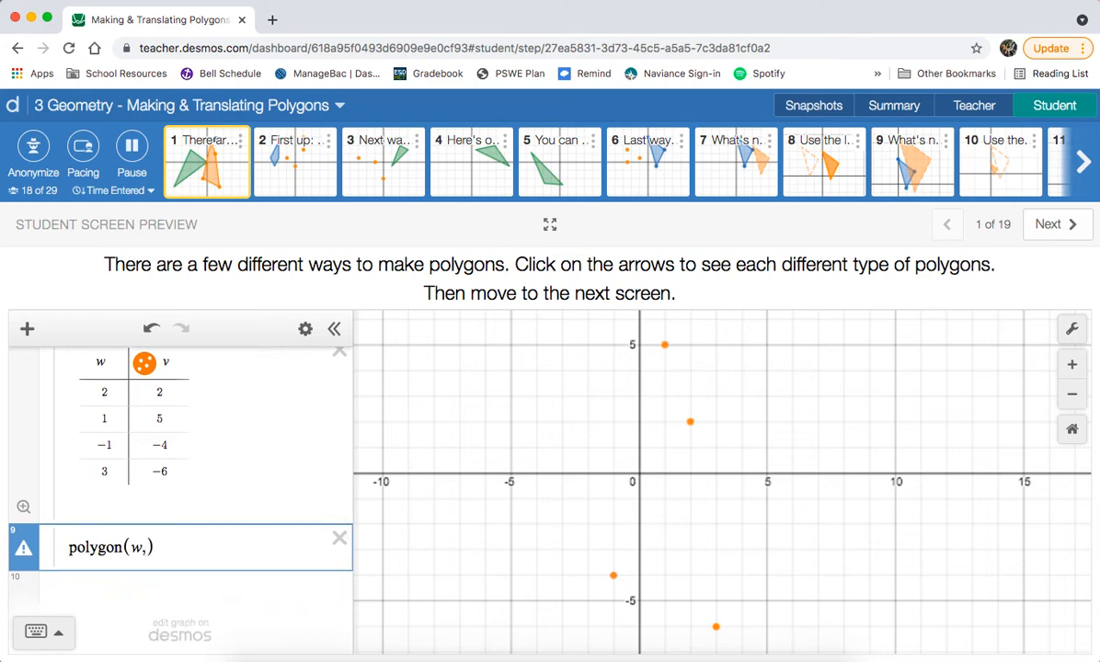
pyautogui.write('v')
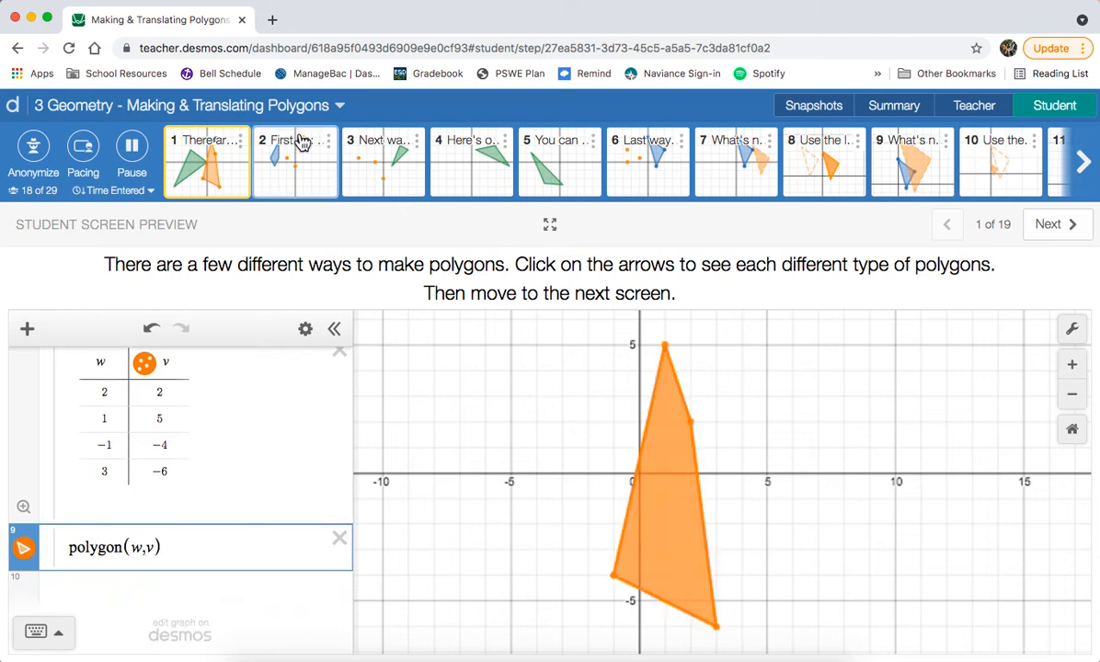
# - Open activity screen 2 and widen the expression list to show the example polygon's full coordinates
pyautogui.click(315, 159)
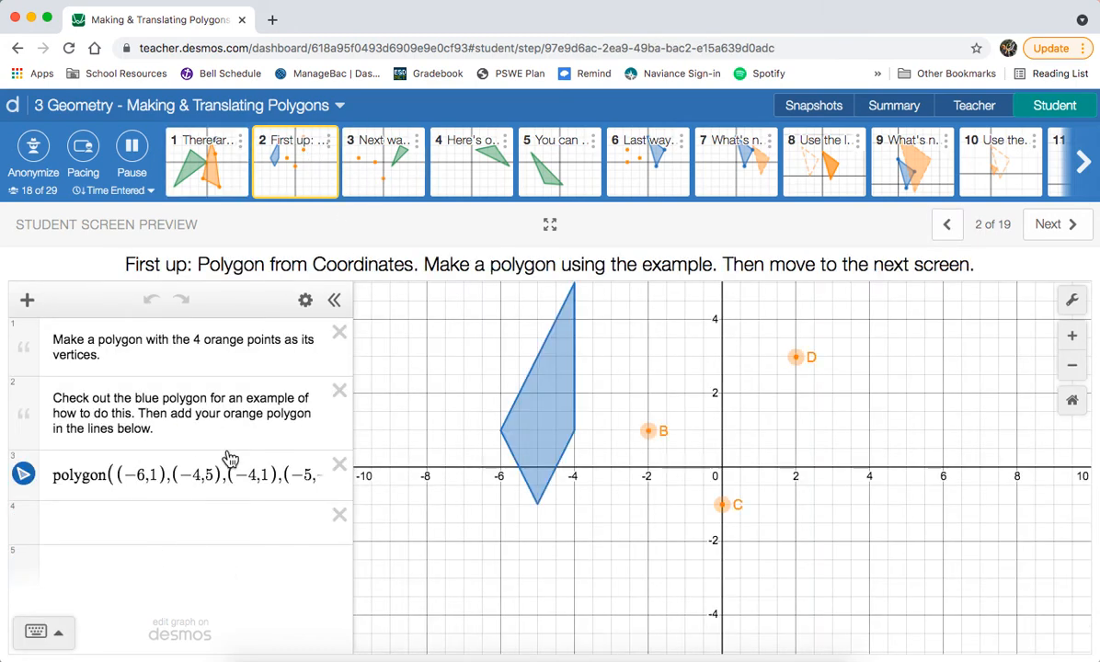
pyautogui.moveTo(352, 435); pyautogui.dragTo(448, 437)
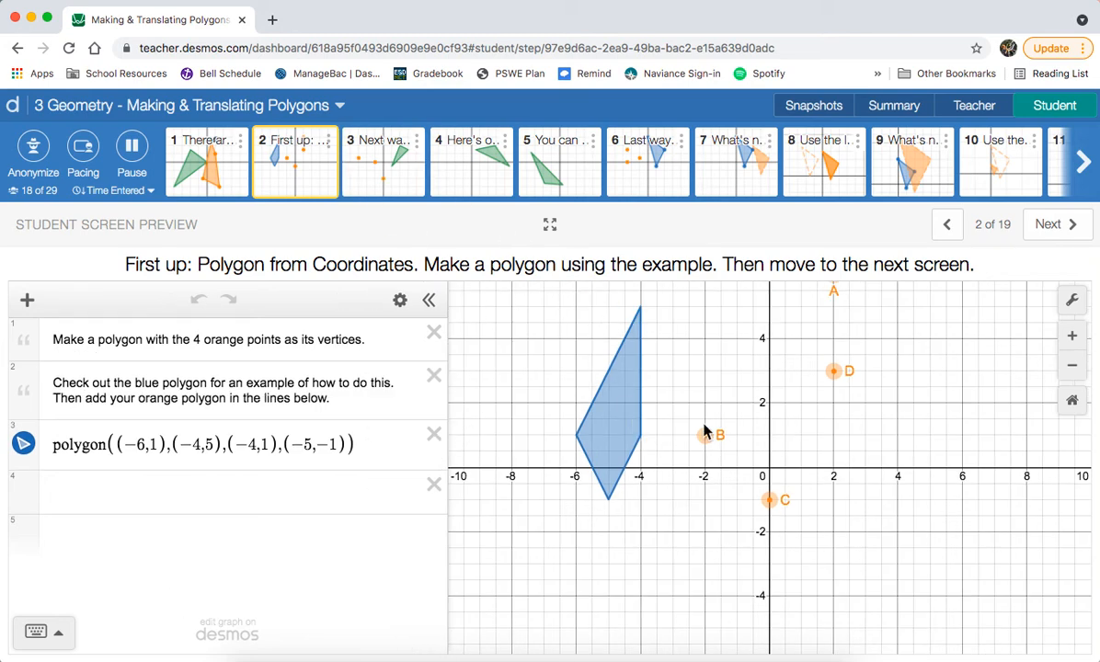
# - Open activity screen 3 and add the list K=[0,-6,-2] with the x-coordinates of the three orange points
pyautogui.click(388, 167)
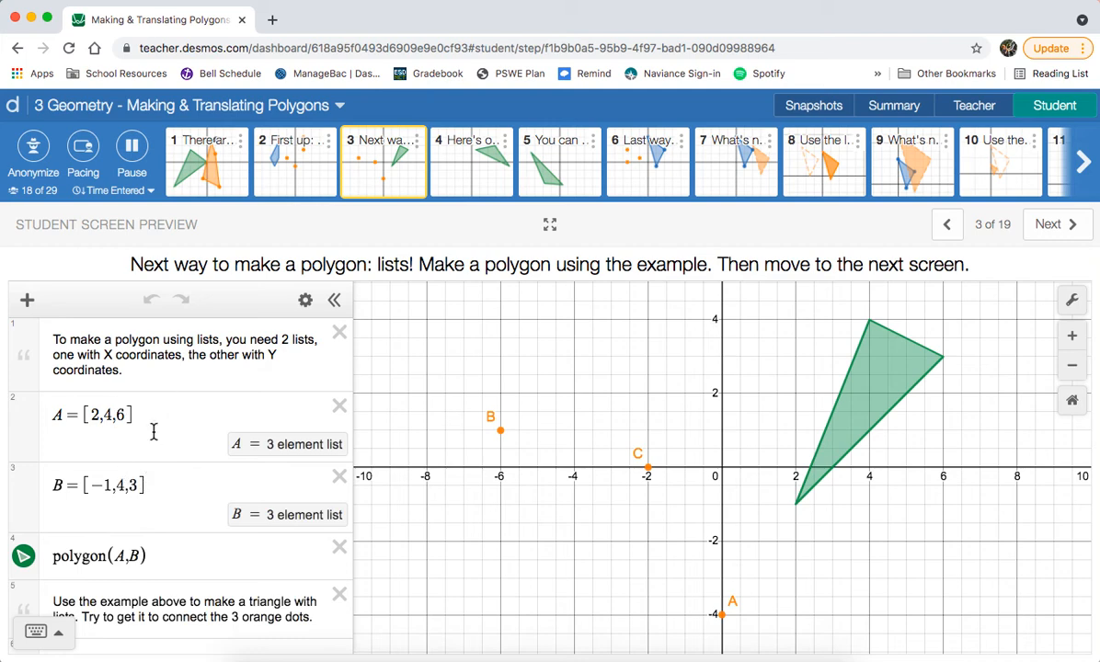
pyautogui.scroll(-2, 180, 577)
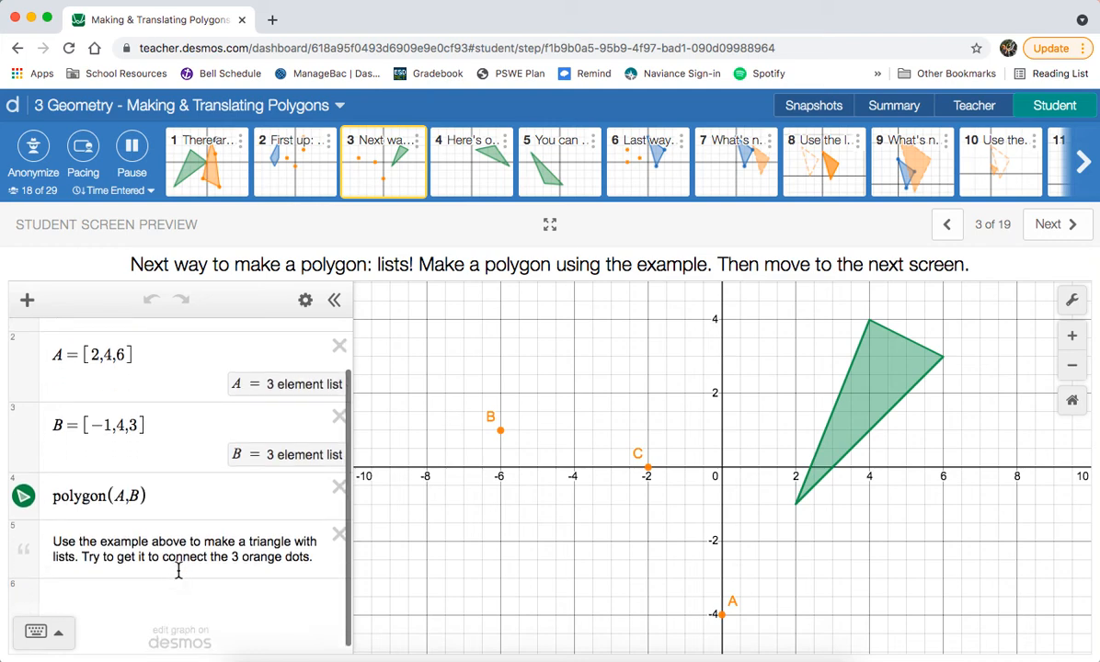
pyautogui.click(176, 609)
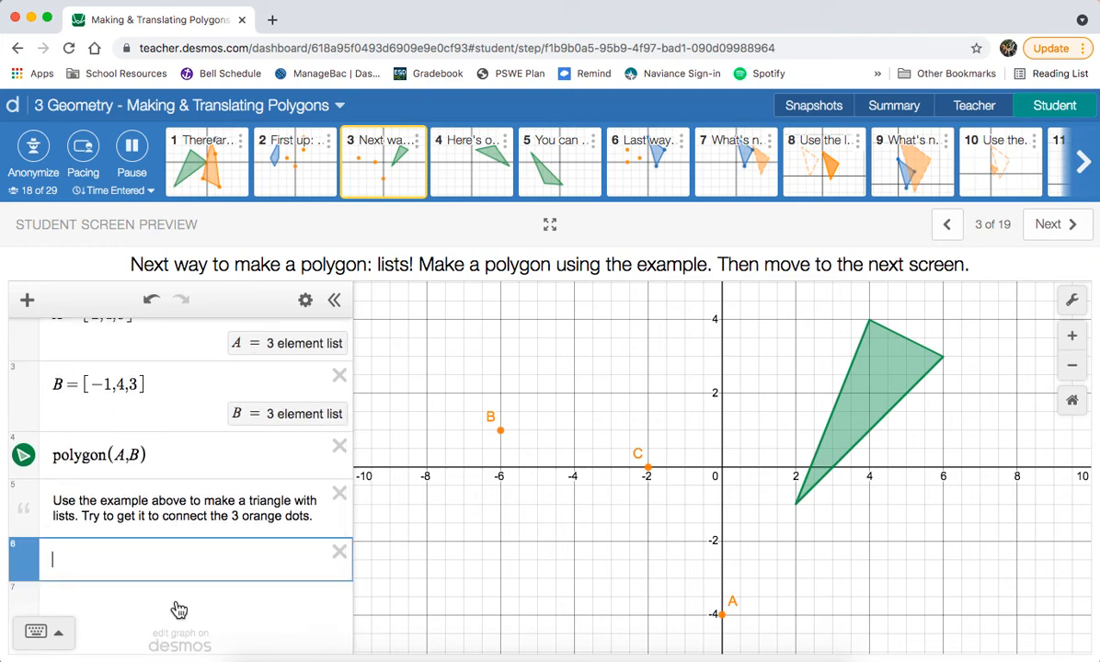
pyautogui.write('K=[')
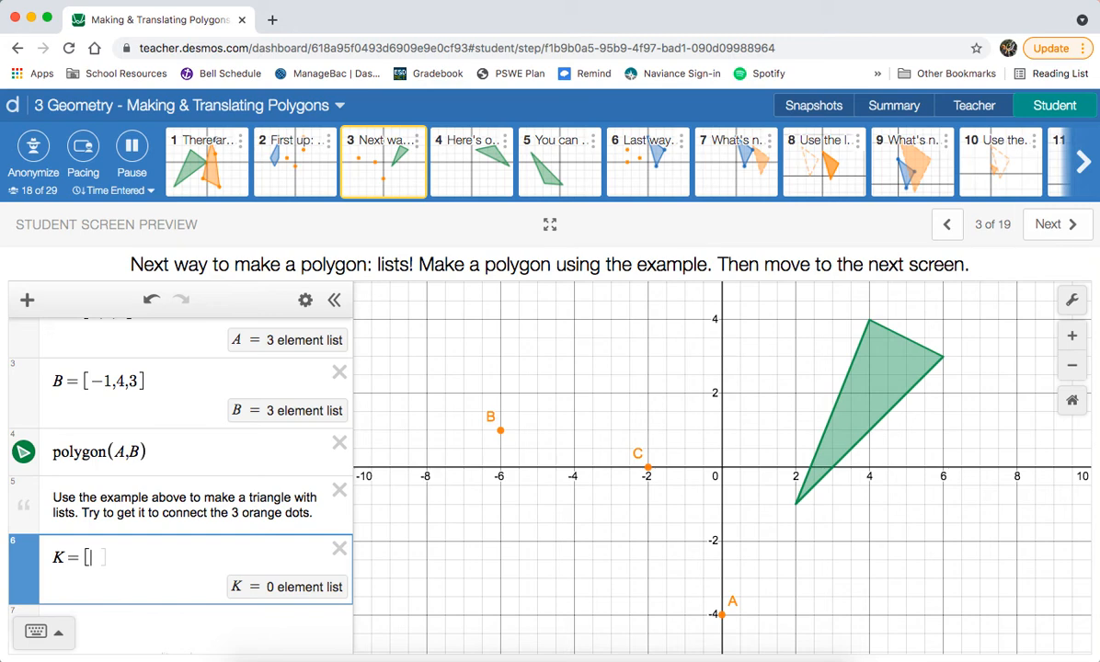
pyautogui.write('0,')
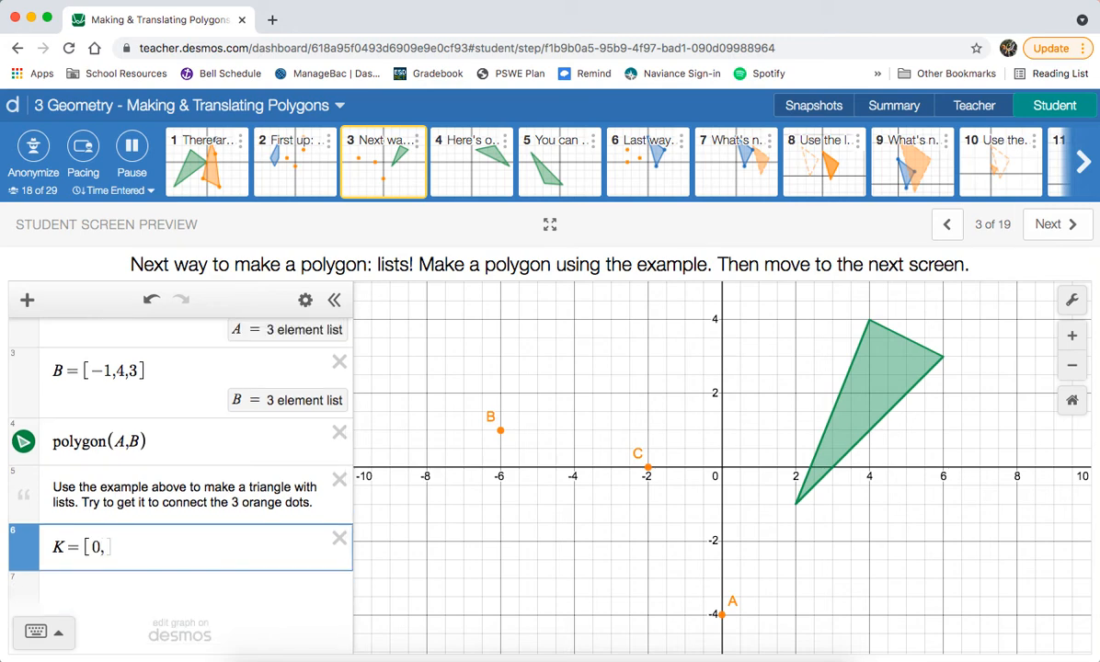
pyautogui.write('-6,')
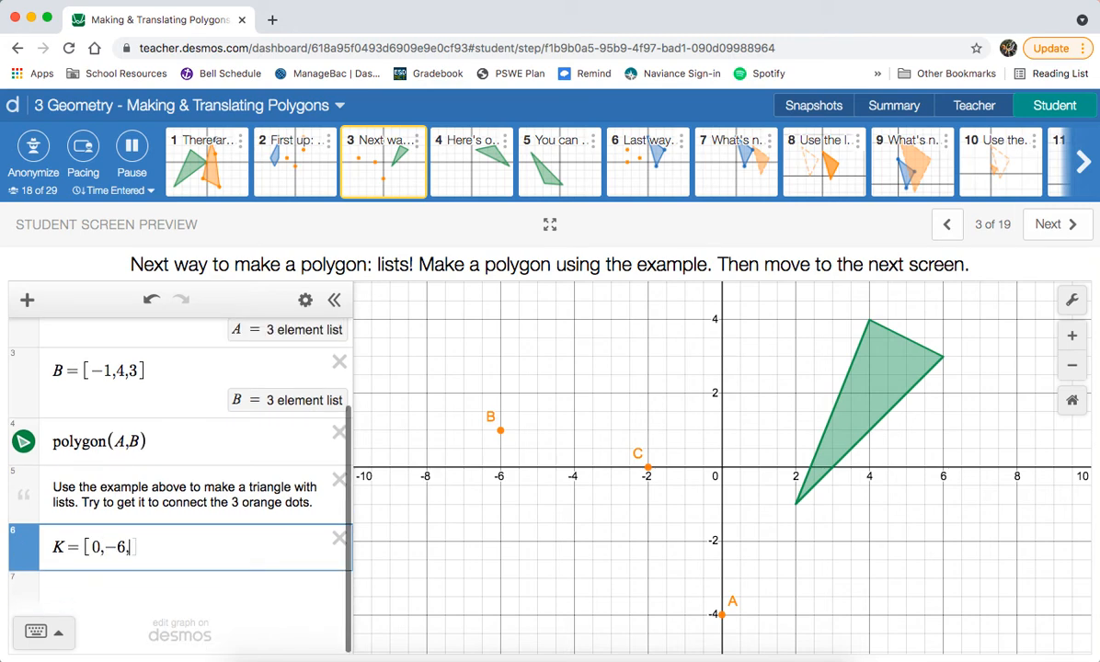
pyautogui.write('-')
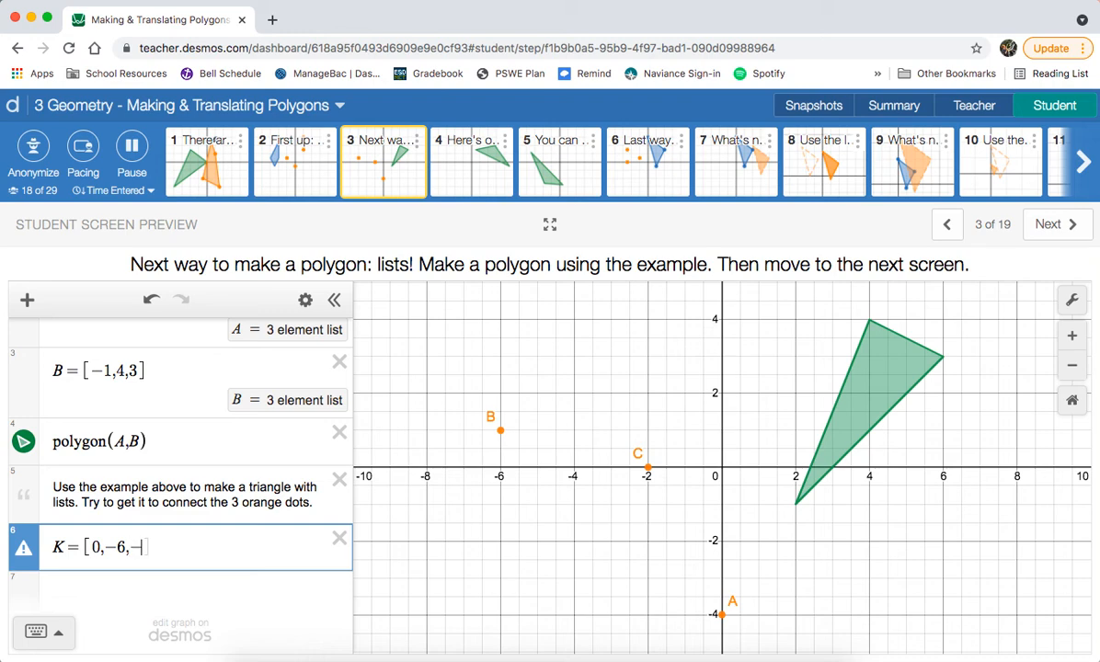
pyautogui.write('2')
pyautogui.press('Return')
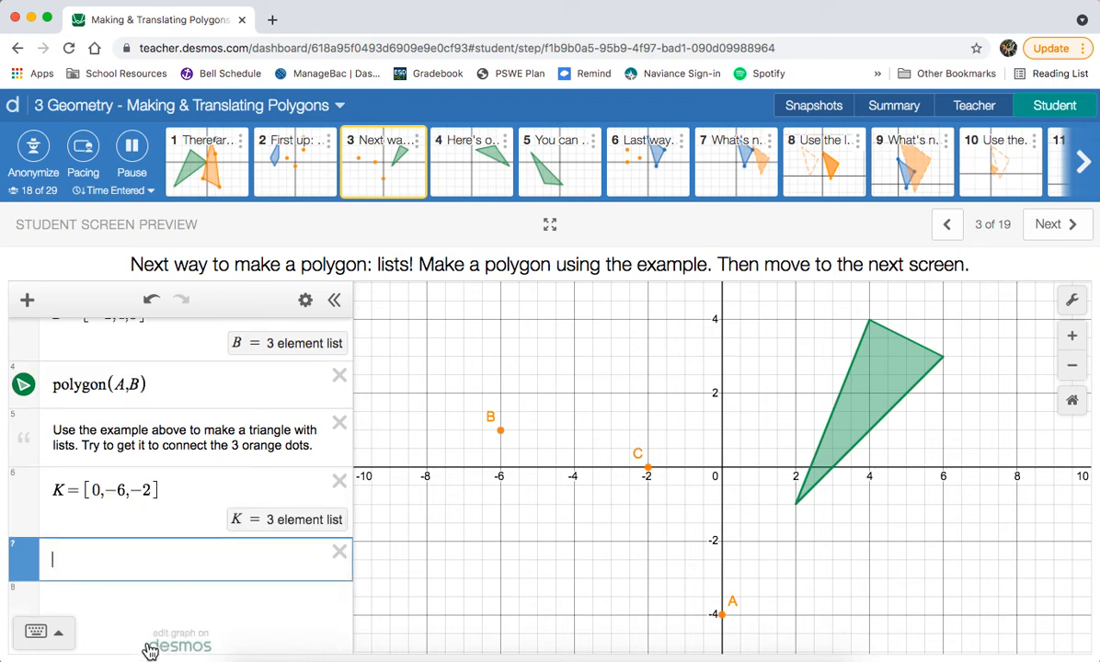
# - Add the expression polygon(K,????) below list K, with question marks standing in for the second list, and review the example lists
pyautogui.write('polygon(K')
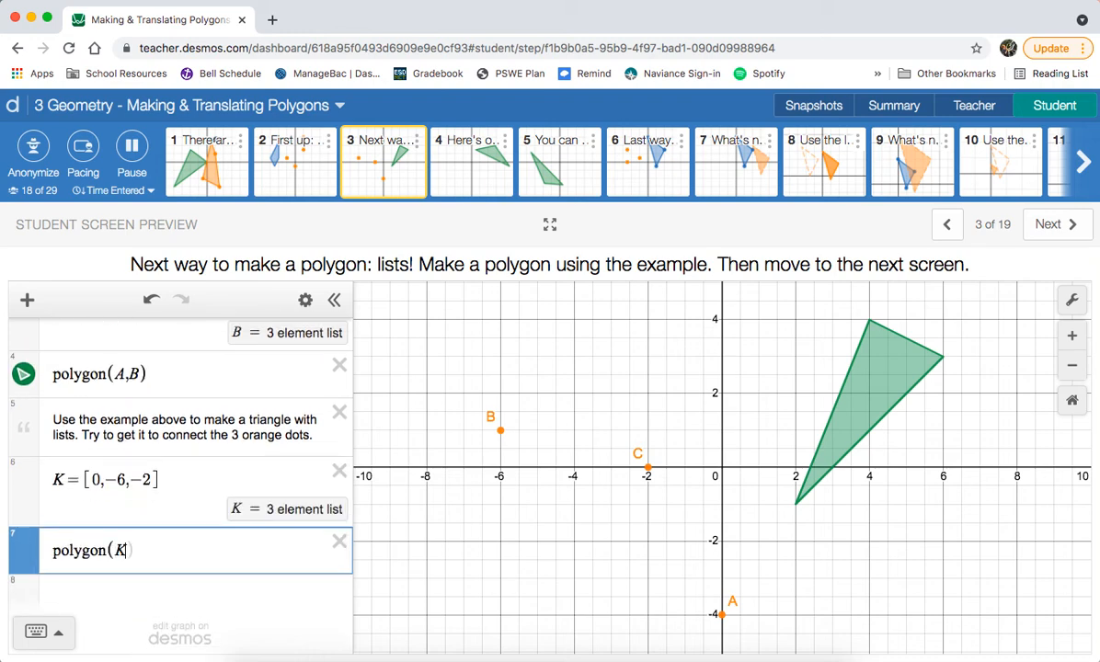
pyautogui.write(',????')
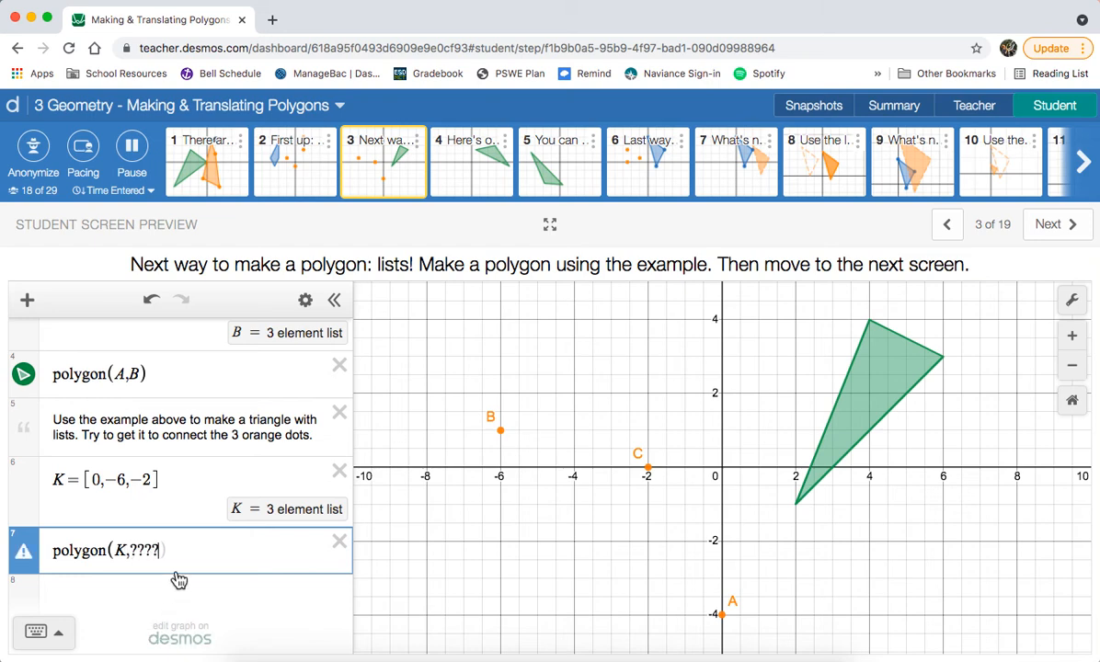
pyautogui.moveTo(129, 551); pyautogui.dragTo(156, 551)
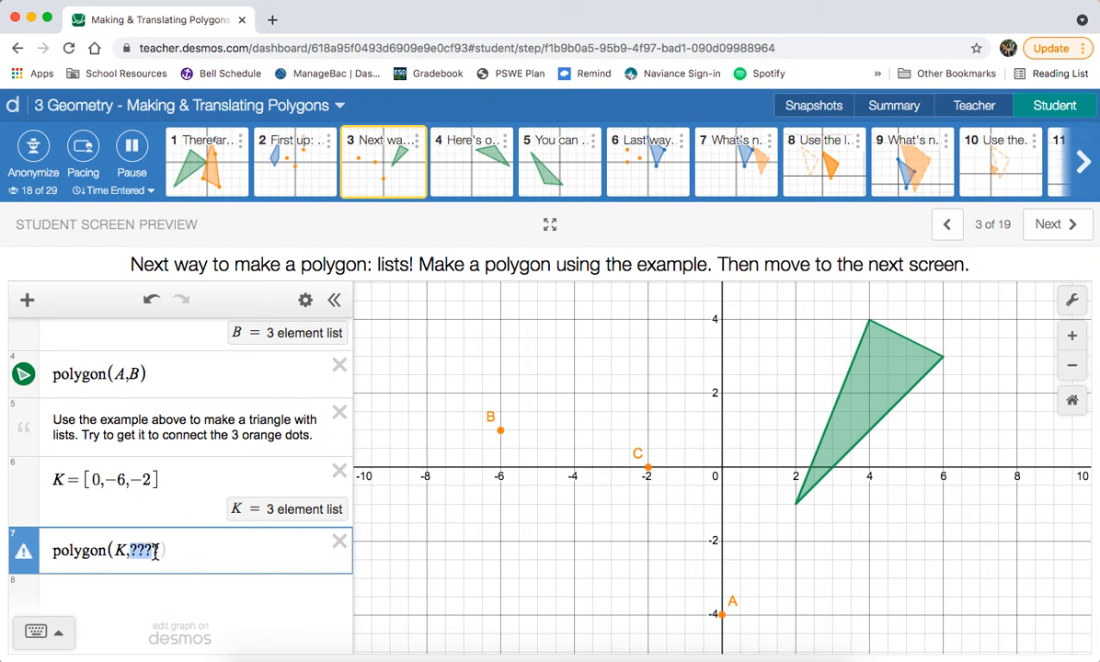
pyautogui.scroll(3, 129, 460)
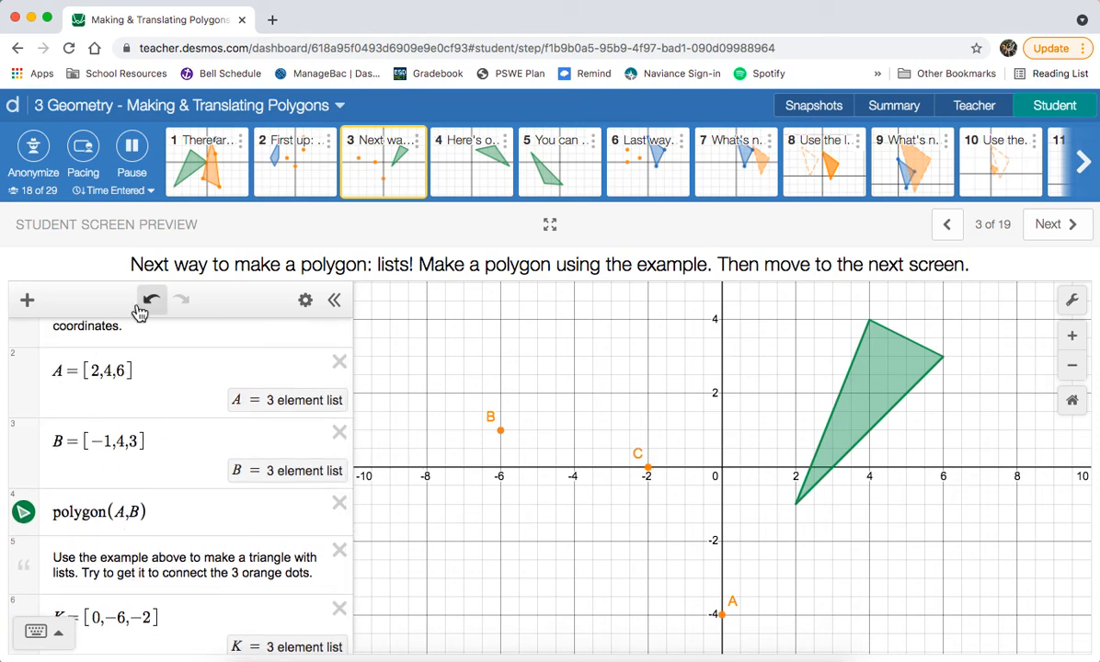
# - Look through activity screens 4, 6, 8 and 9, reading the table example and its instructions on screen 6
pyautogui.click(453, 178)
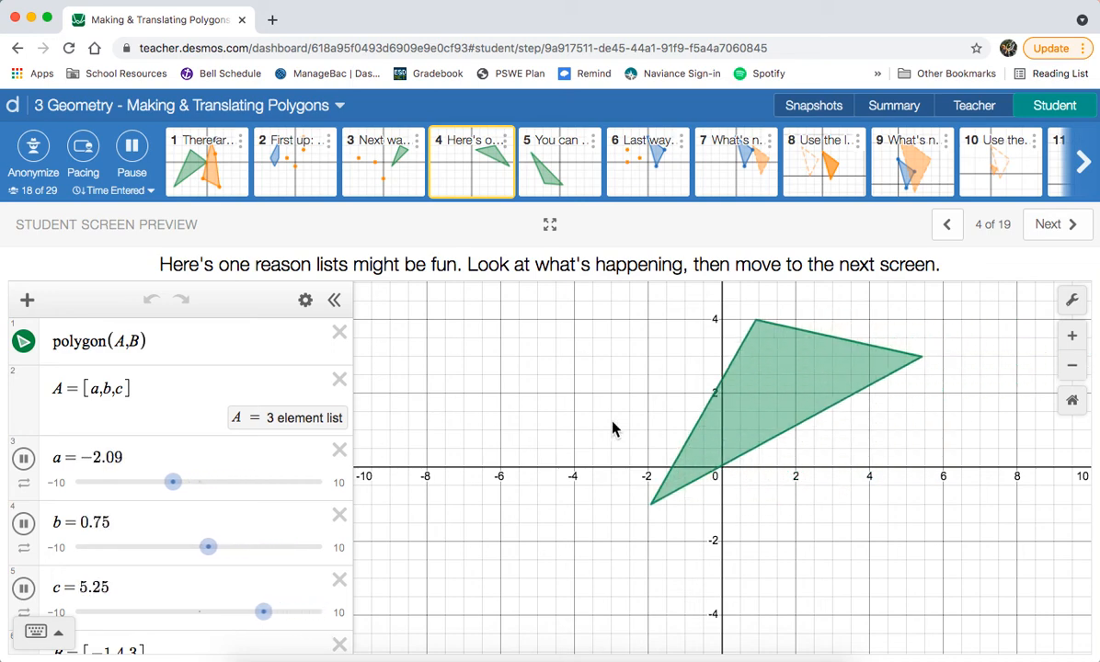
pyautogui.click(658, 152)
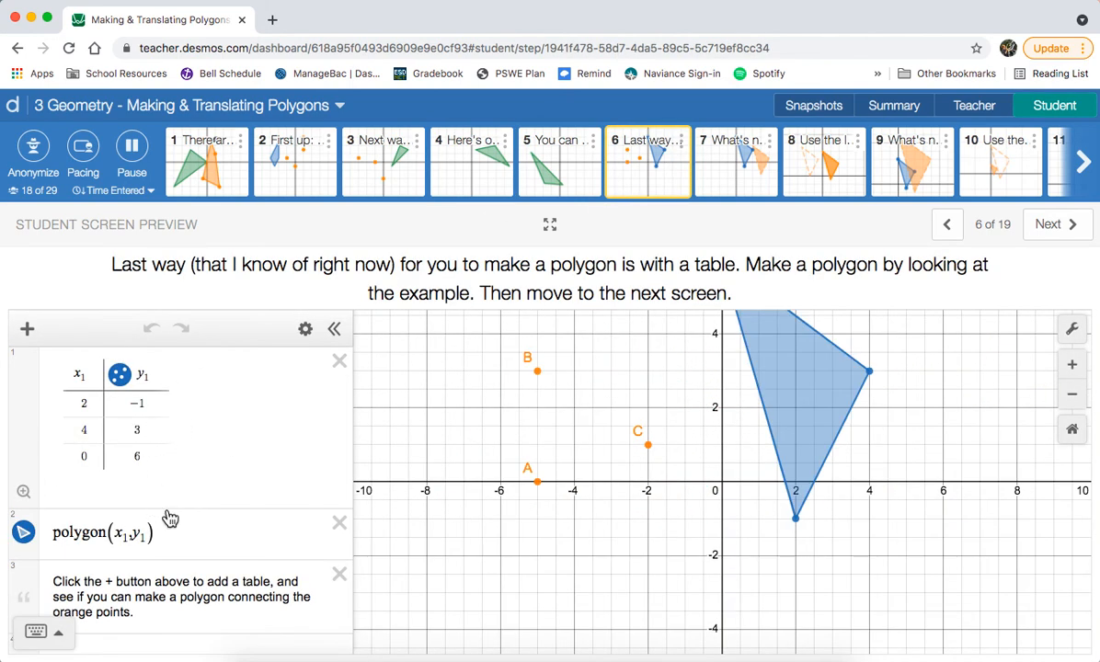
pyautogui.scroll(-2, 167, 515)
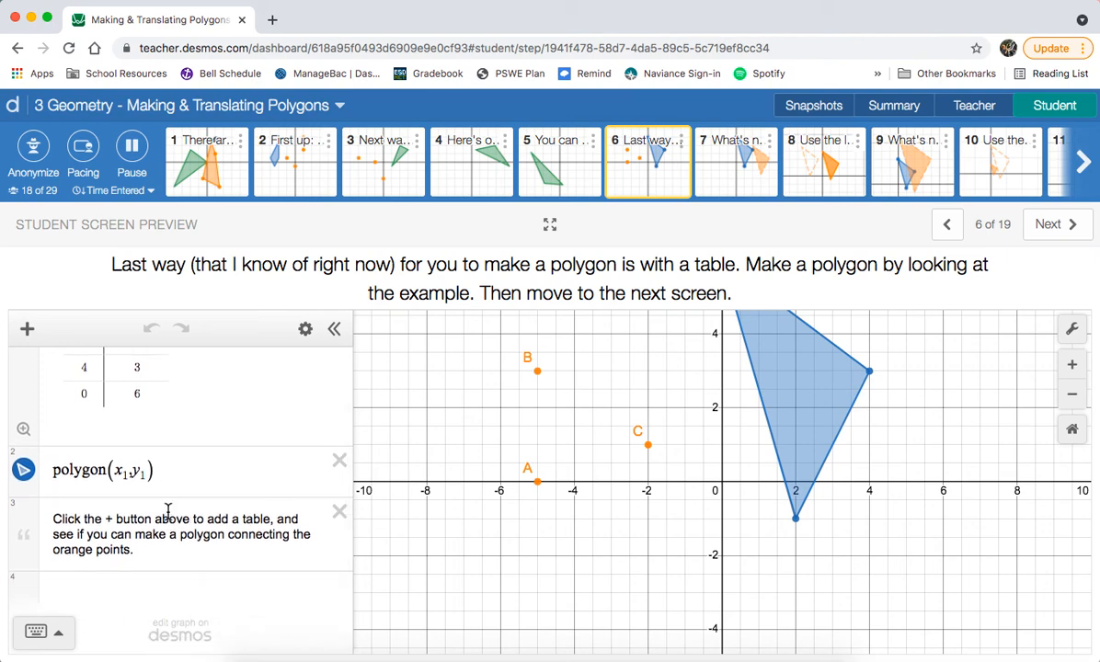
pyautogui.scroll(2, 169, 511)
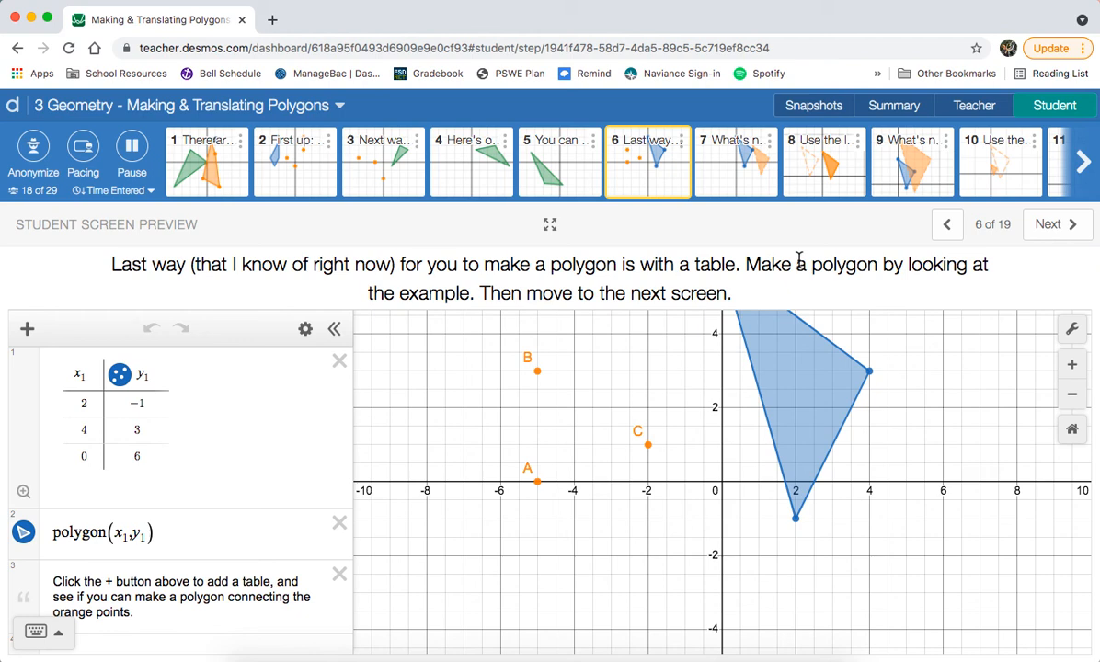
pyautogui.click(739, 170)
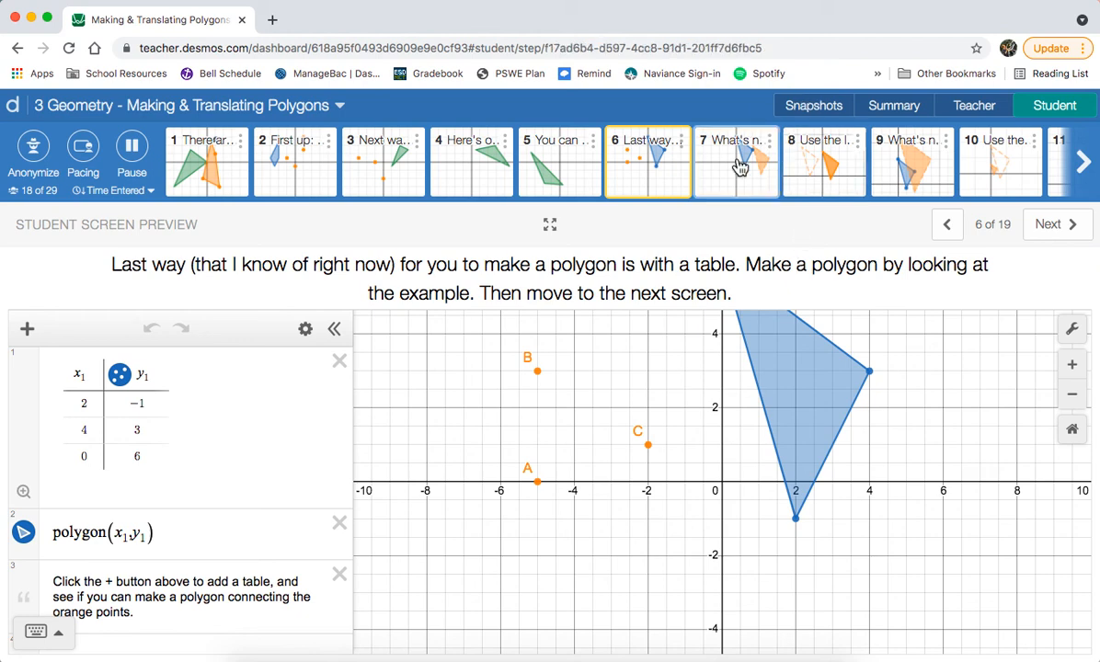
pyautogui.click(825, 175)
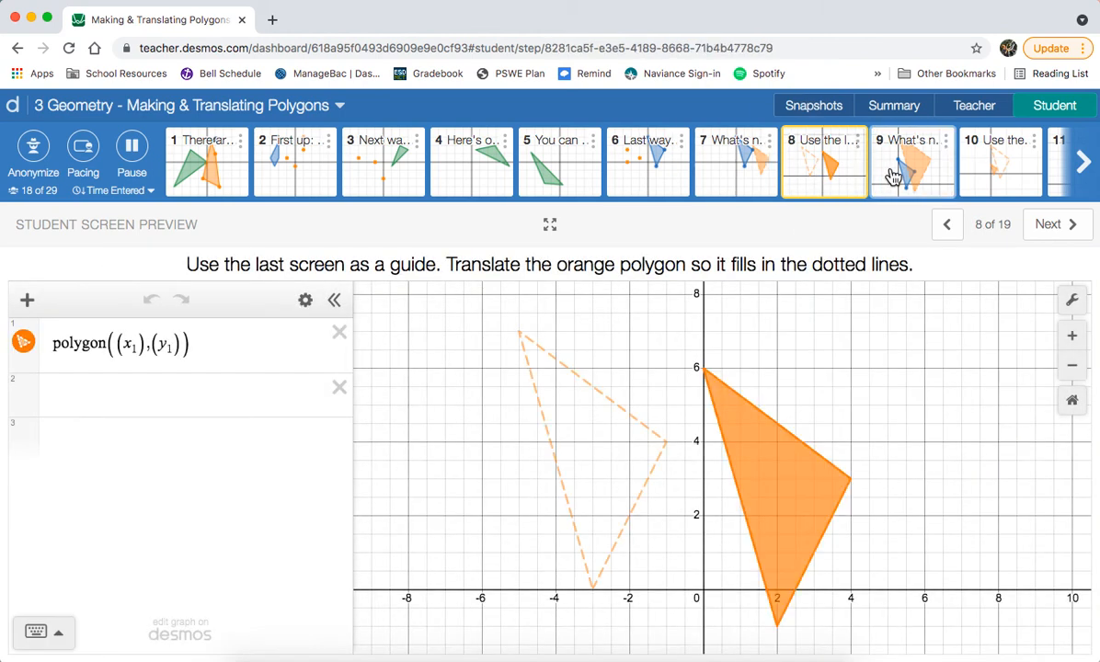
pyautogui.click(894, 175)
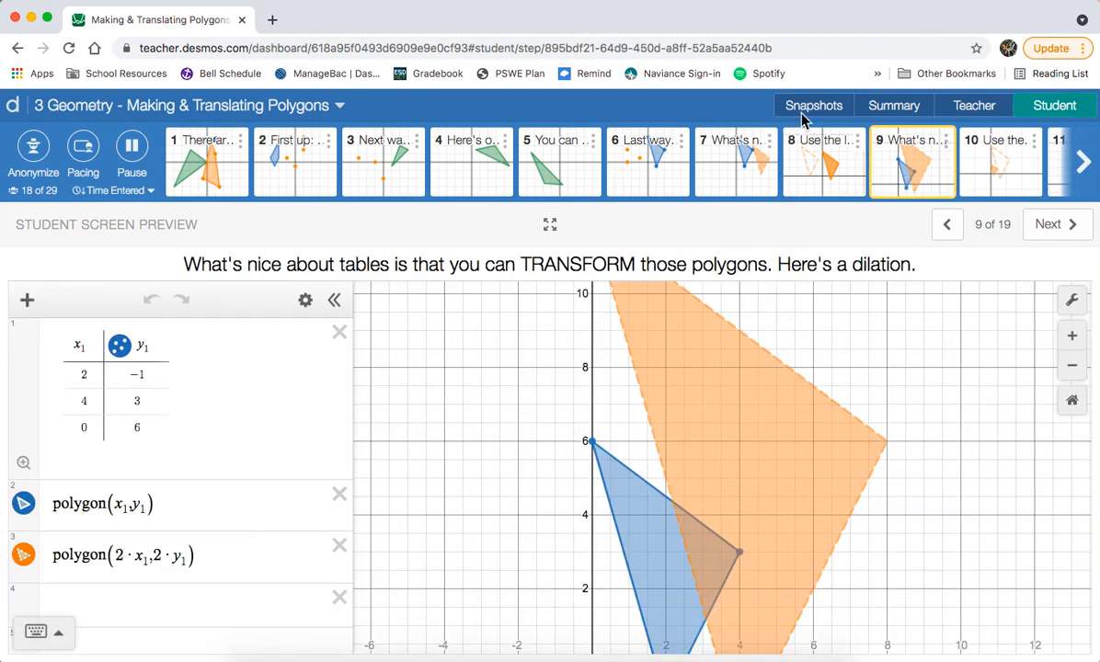
# - Return to activity screen 1, collapse the Polygons from Tables folder, and show and expand the Polygons from Coordinates folder
pyautogui.click(197, 175)
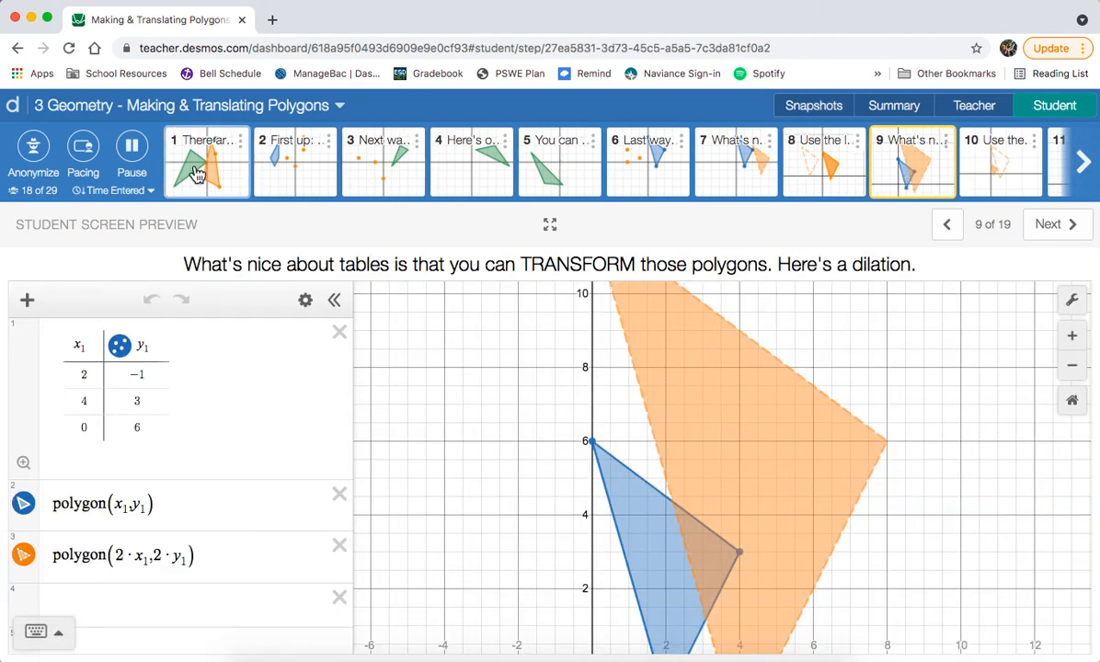
pyautogui.click(53, 455)
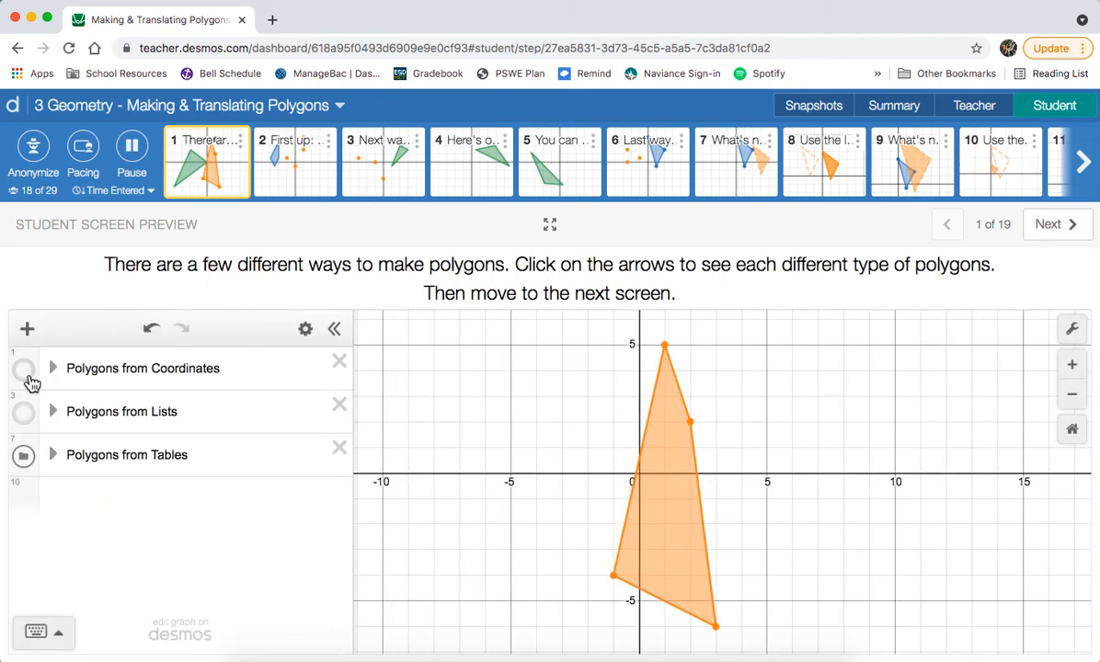
pyautogui.click(24, 368)
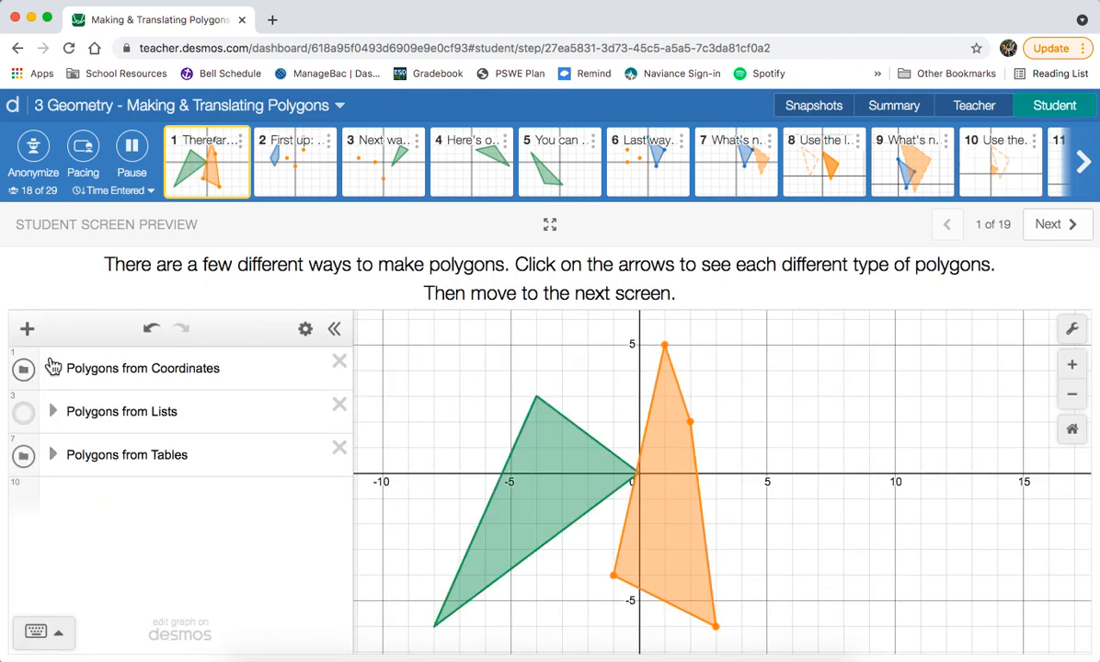
pyautogui.click(52, 368)
# - Show and expand the Polygons from Lists folder, and expand the Polygons from Tables folder to review its contents
pyautogui.click(23, 463)
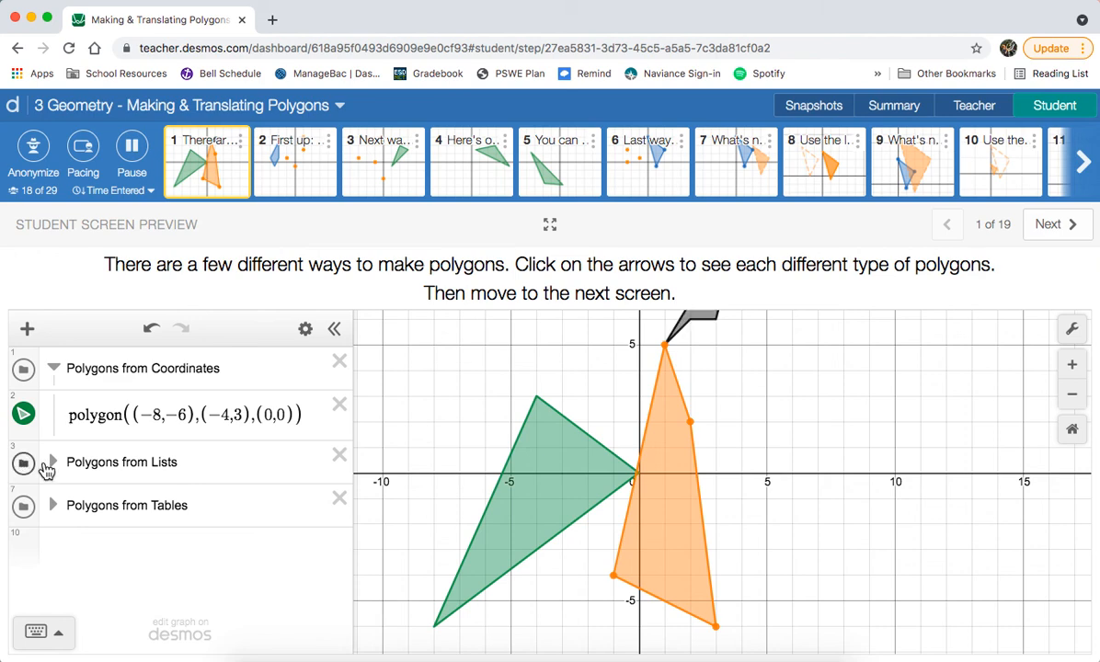
pyautogui.click(48, 465)
pyautogui.scroll(-3, 138, 524)
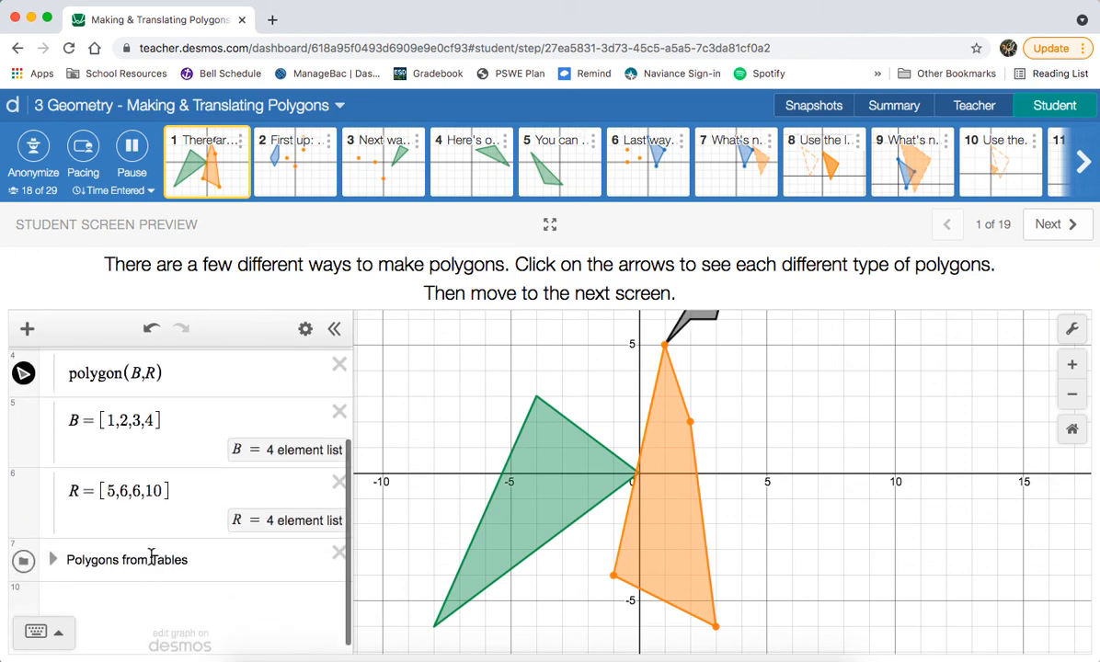
pyautogui.click(52, 559)
pyautogui.scroll(-2, 177, 557)
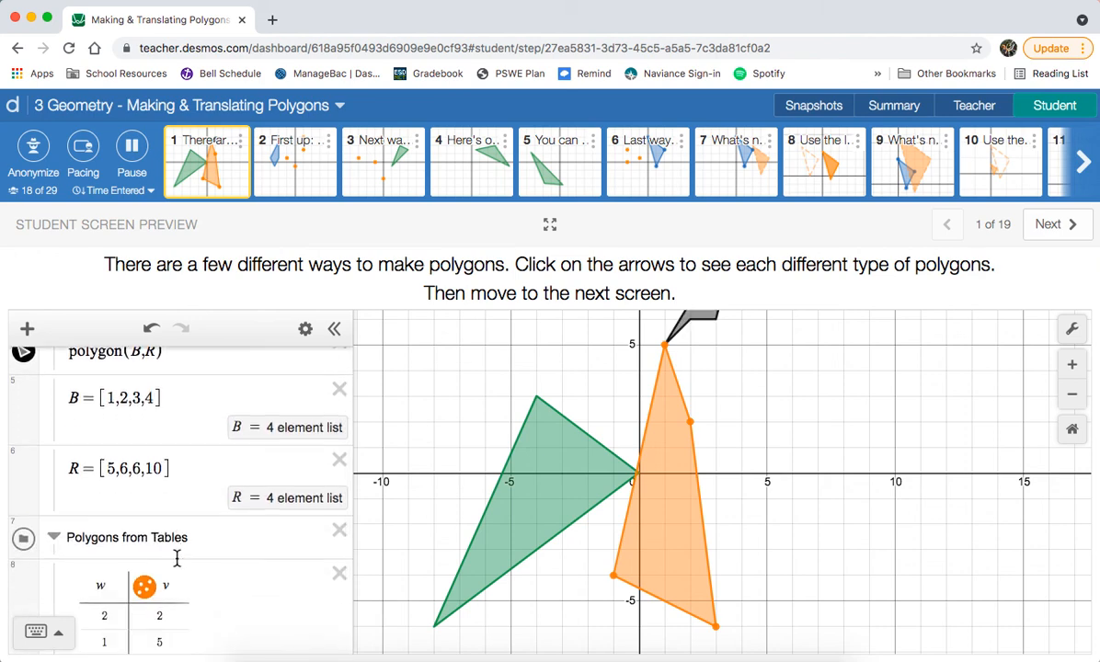
pyautogui.scroll(-5, 177, 558)
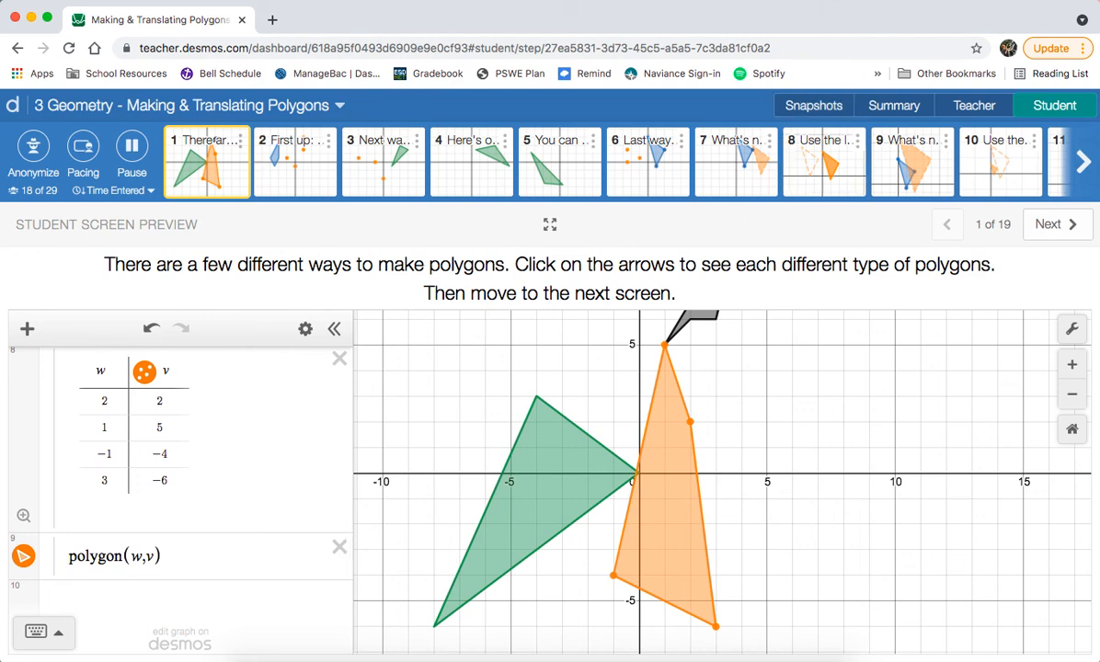